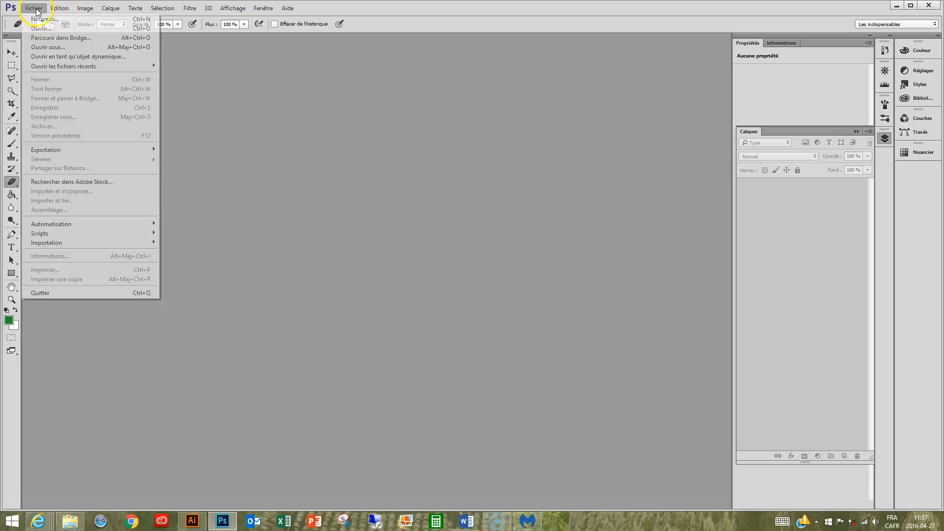
- Open the silhouette.png drawing from the demo folder
click(39, 27)
click(243, 98)
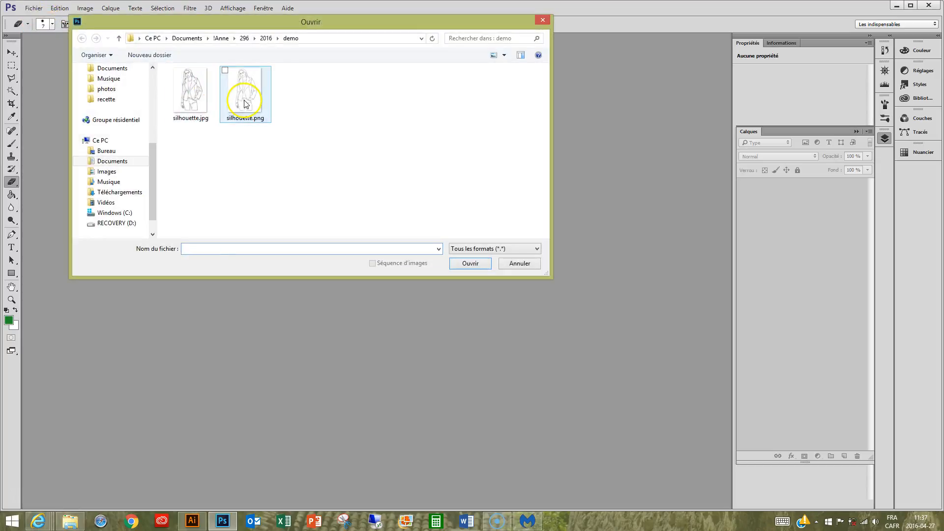
click(473, 260)
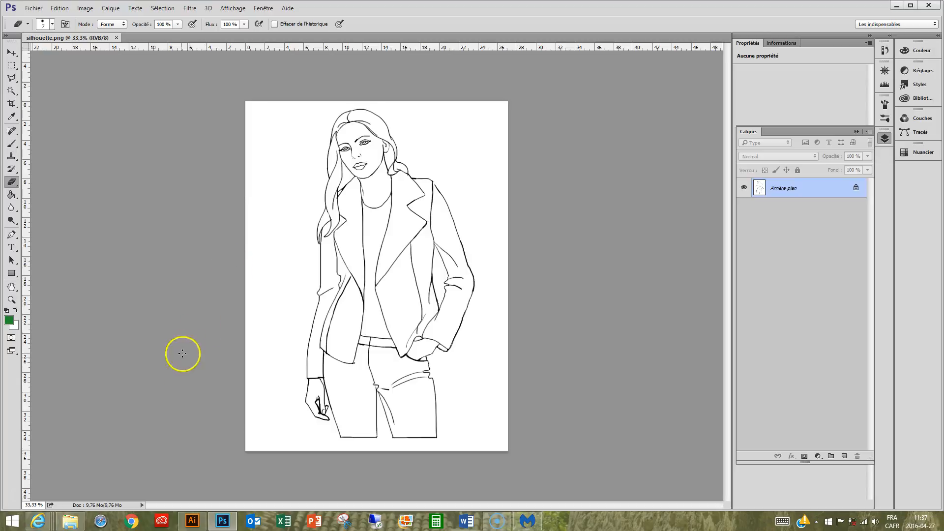
- Switch to Illustrator and import silhouette.png as a linked file onto the blank artboard
click(195, 521)
click(31, 8)
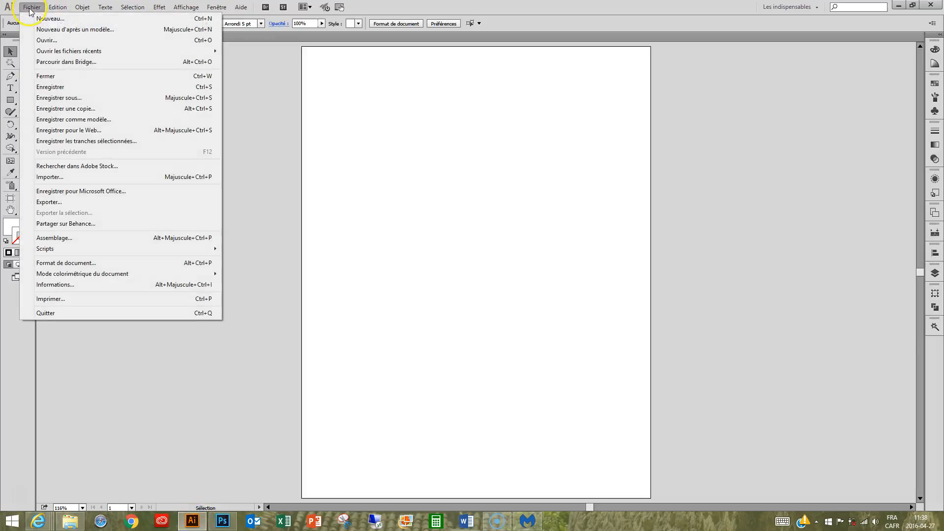
click(59, 177)
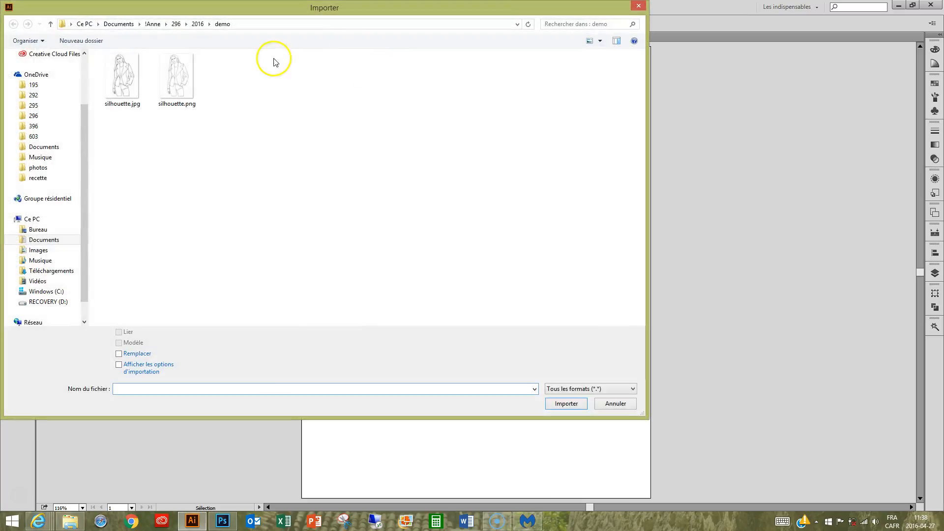
click(189, 78)
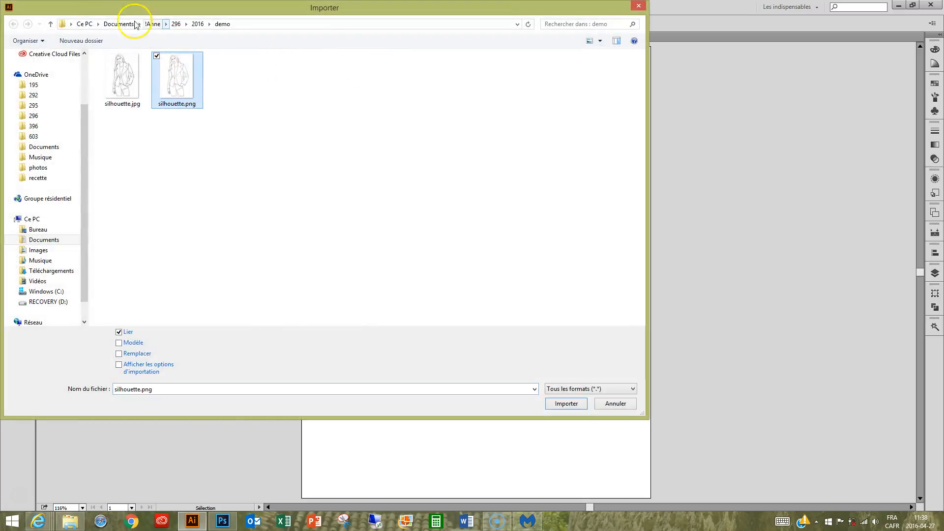
click(571, 404)
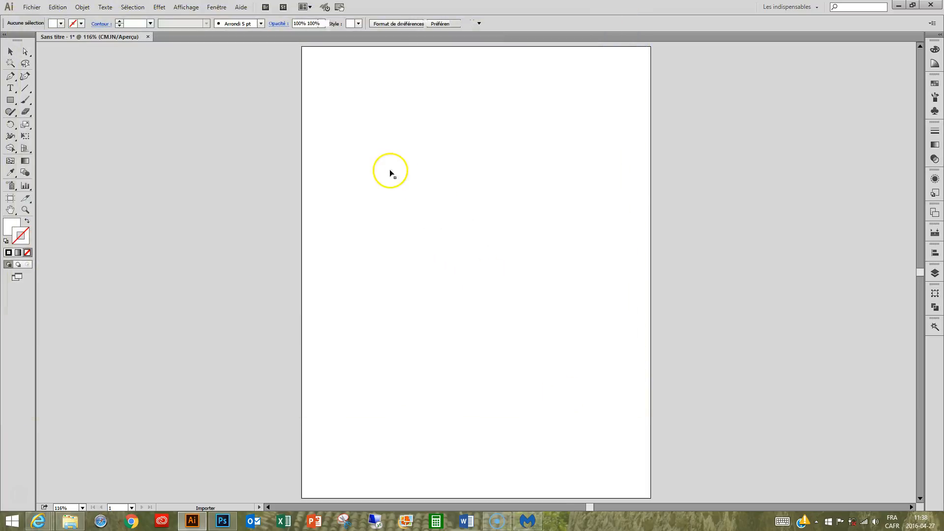
click(390, 170)
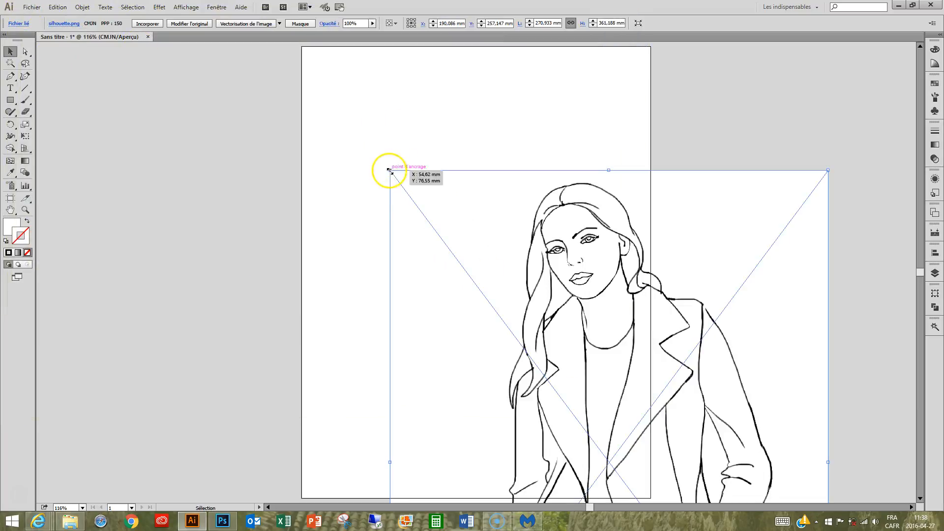
- Fit the placed drawing inside the artboard at about 175 × 234 mm and vectorize it with the default Image Trace settings
drag(388, 170, 477, 219)
drag(598, 364, 427, 140)
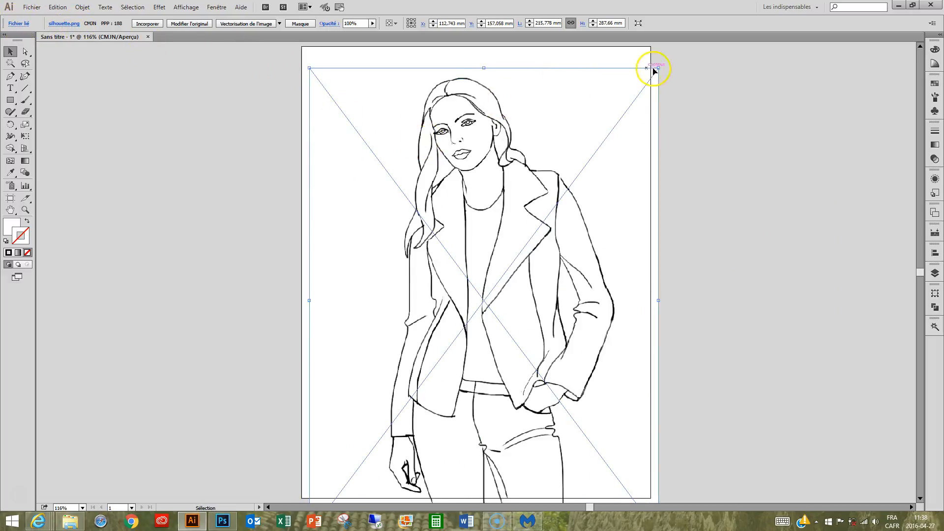
drag(661, 69, 593, 155)
drag(536, 217, 552, 145)
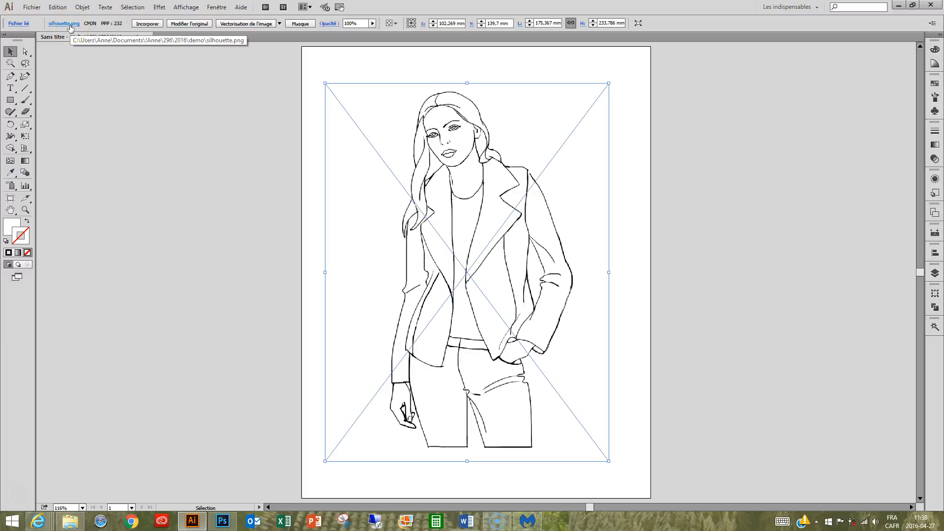
click(238, 23)
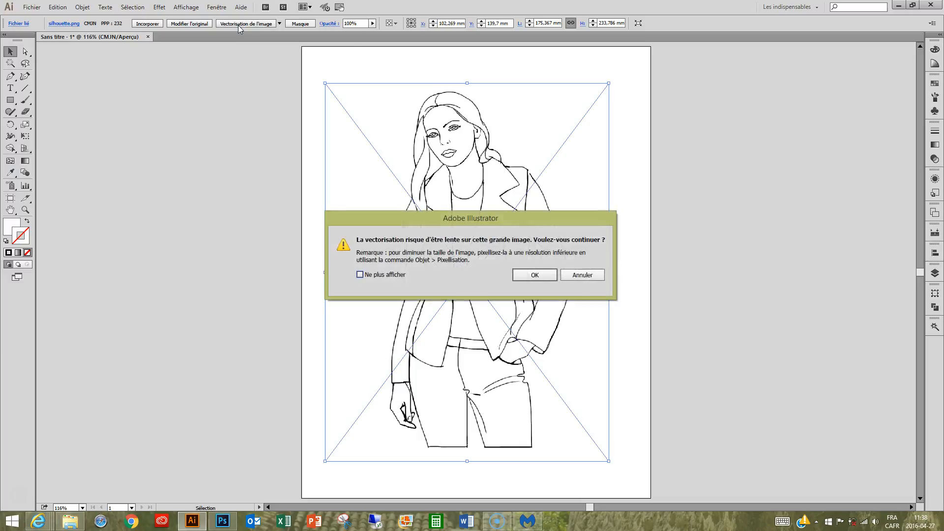
click(536, 276)
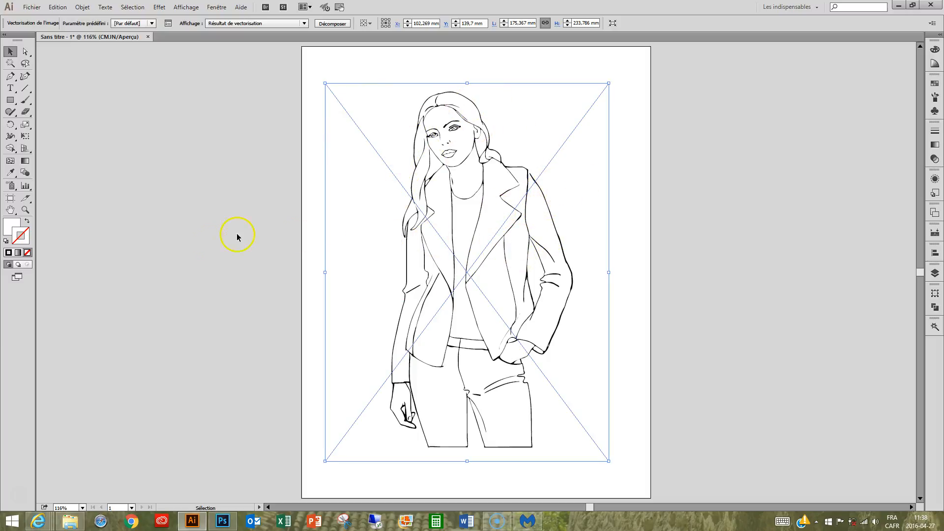
- Examine the traced figure up close from the head to the legs, checking the outlines for gaps
drag(393, 86, 552, 202)
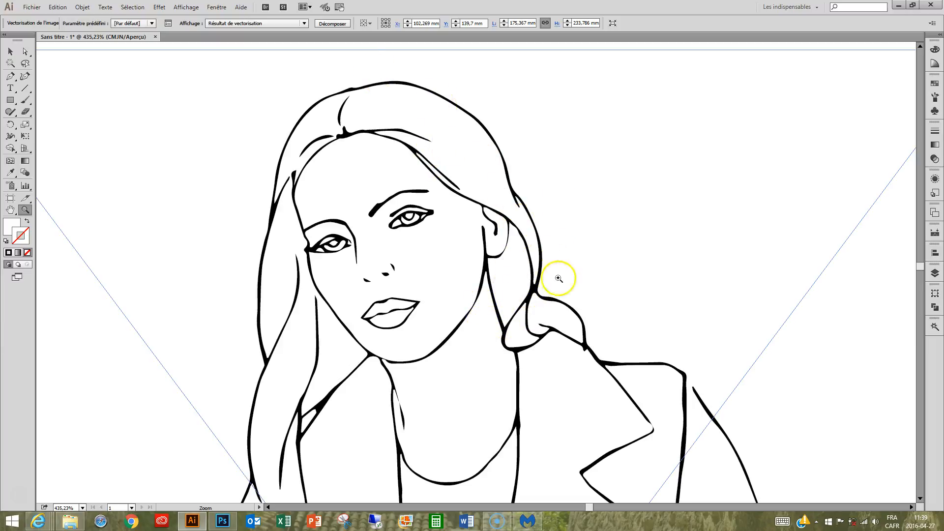
scroll(594, 320, down, 2)
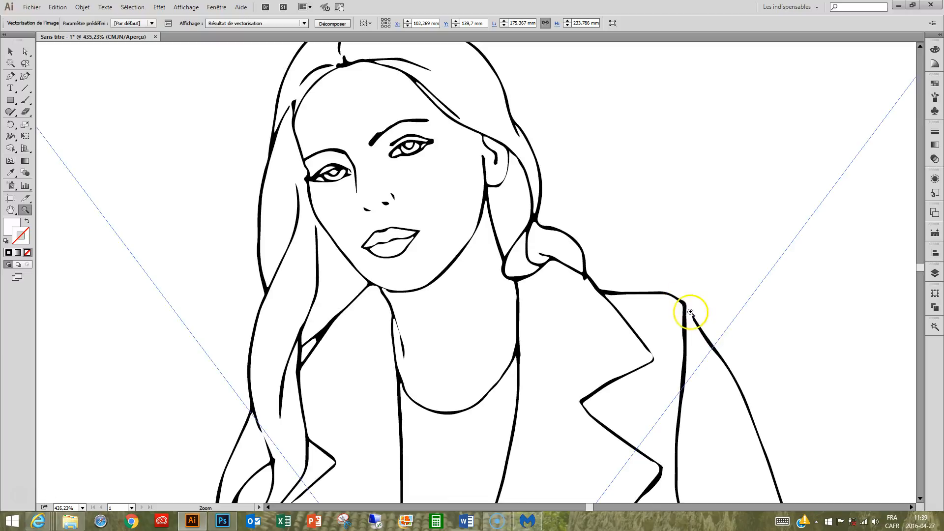
scroll(661, 270, down, 10)
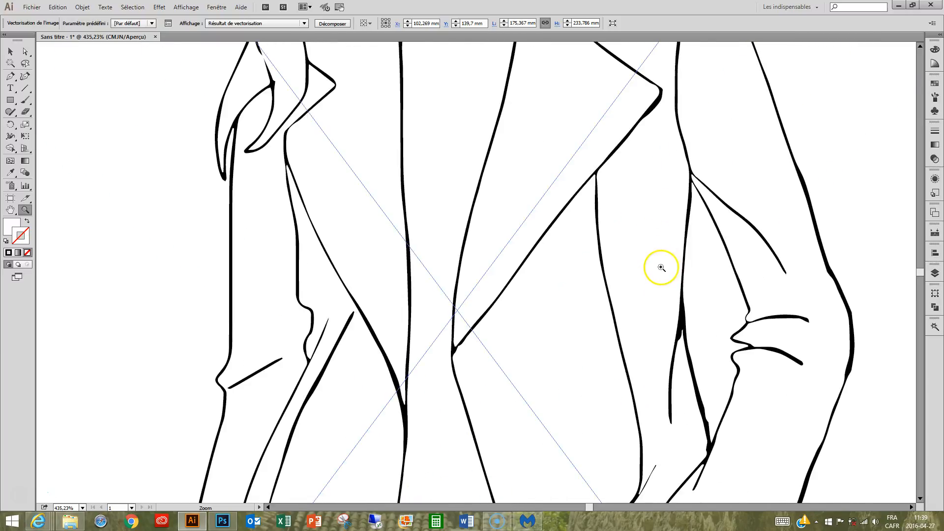
scroll(827, 335, down, 3)
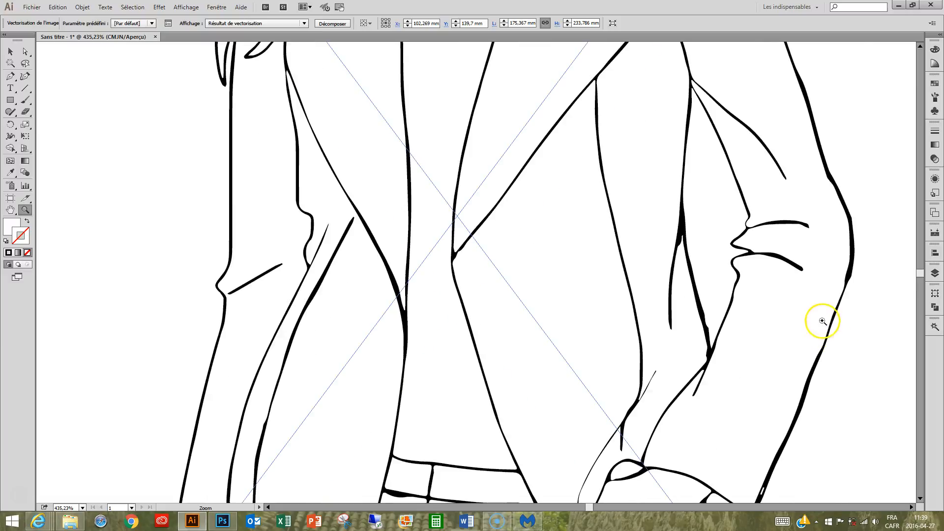
scroll(758, 341, down, 3)
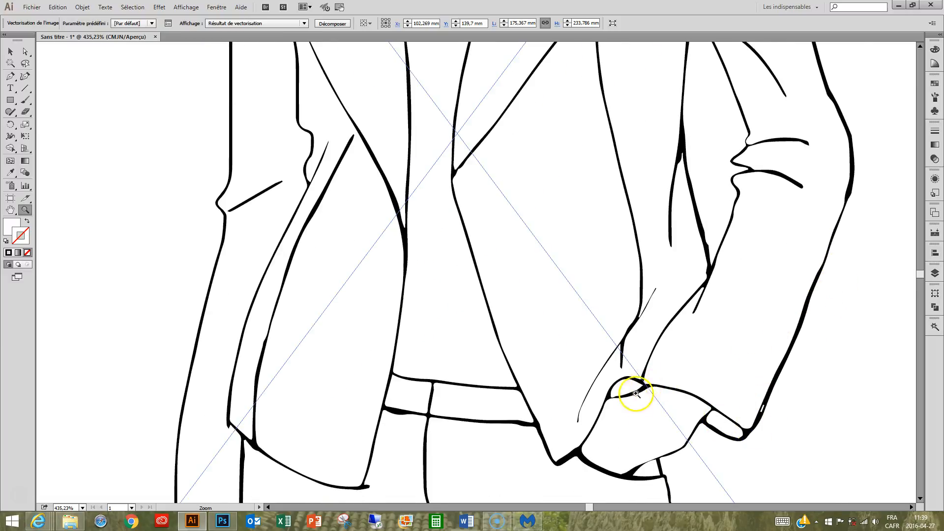
scroll(688, 264, down, 4)
scroll(692, 267, down, 7)
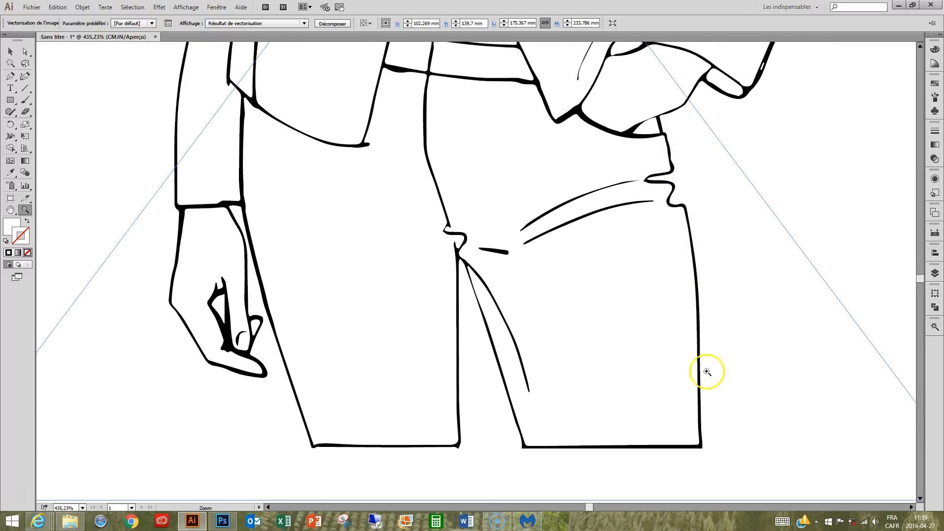
scroll(307, 119, up, 2)
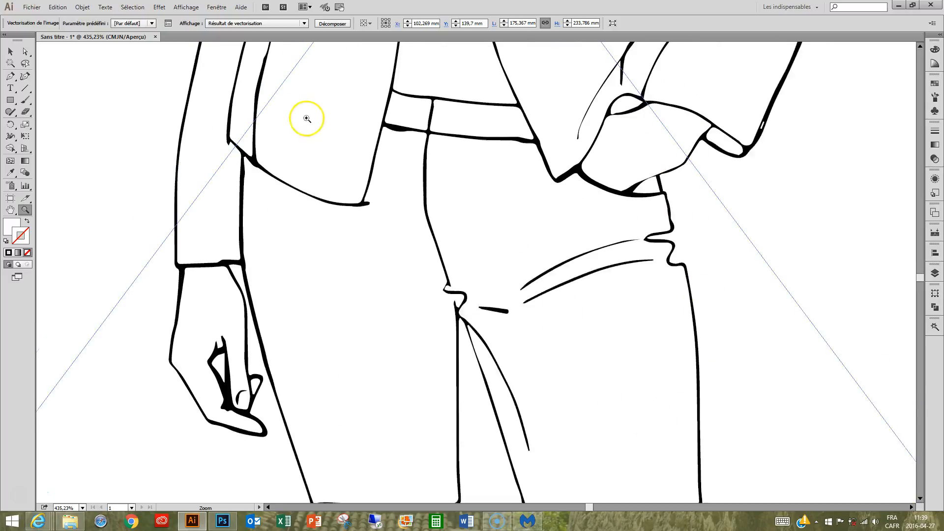
scroll(307, 118, up, 2)
scroll(324, 150, up, 2)
scroll(334, 152, up, 4)
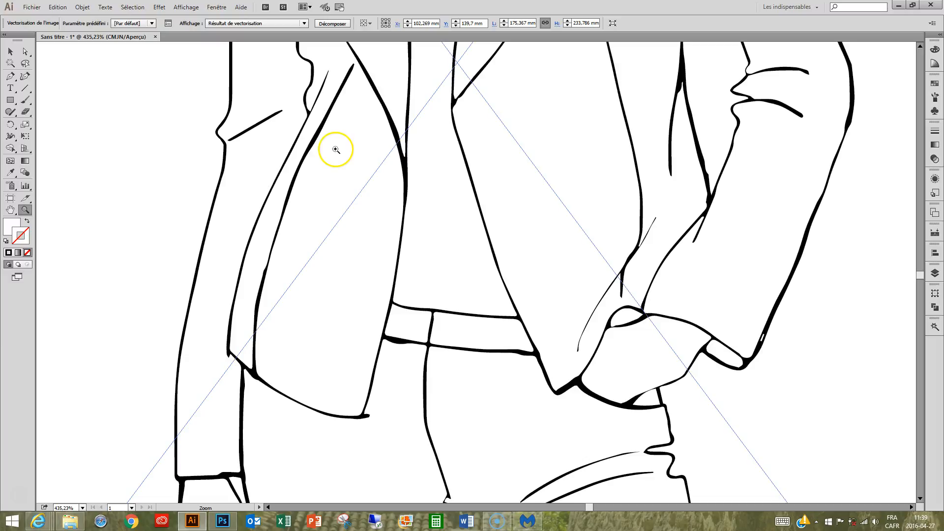
scroll(335, 156, up, 5)
scroll(334, 159, up, 9)
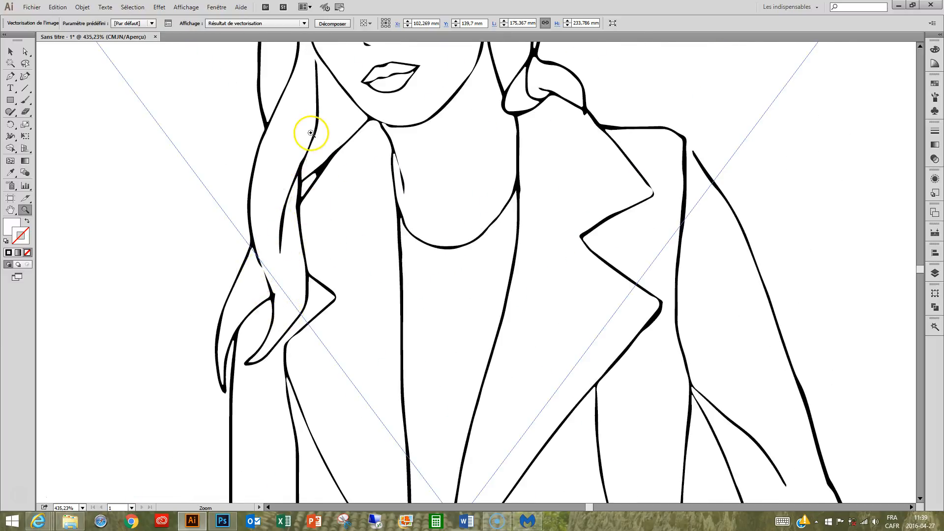
scroll(310, 138, up, 3)
scroll(266, 148, up, 4)
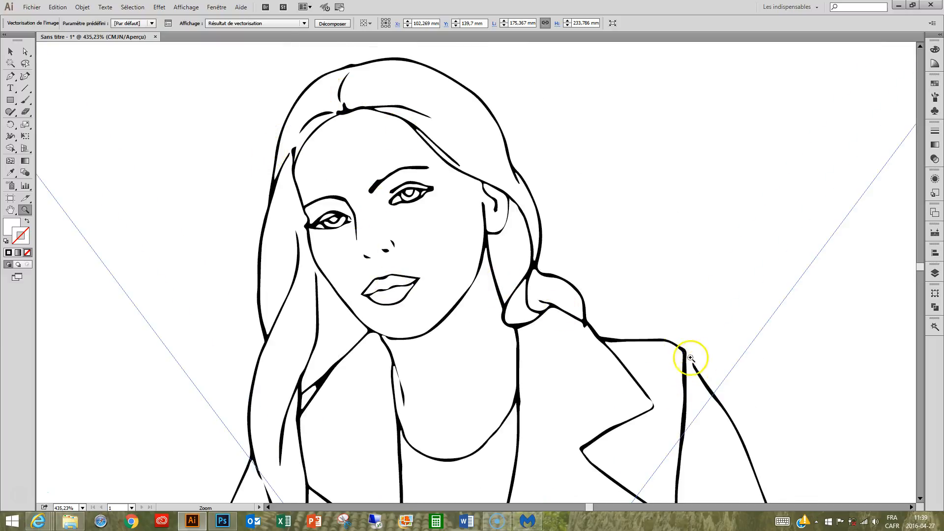
scroll(586, 298, down, 3)
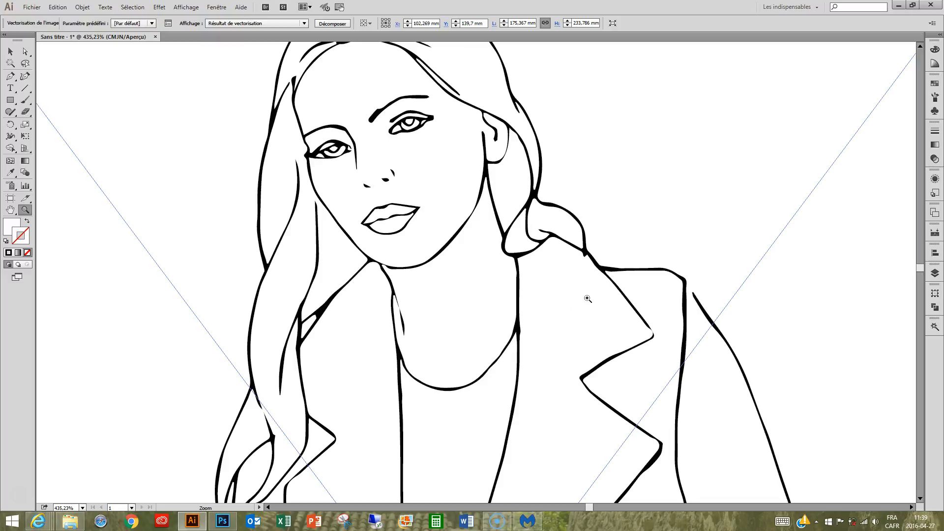
- Switch to Photoshop, close the gap in the jacket's shoulder outline using the Brush in black (000000), and save the image
click(222, 521)
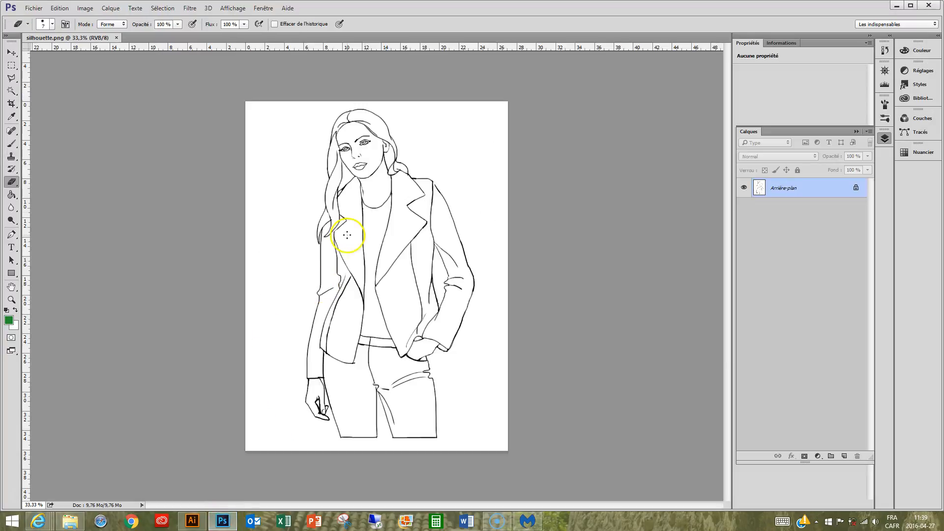
click(10, 302)
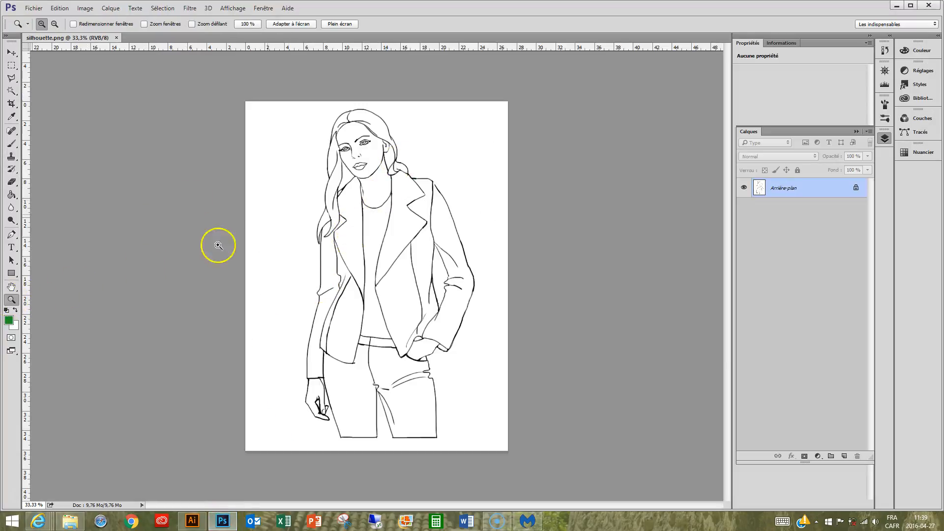
drag(412, 165, 468, 215)
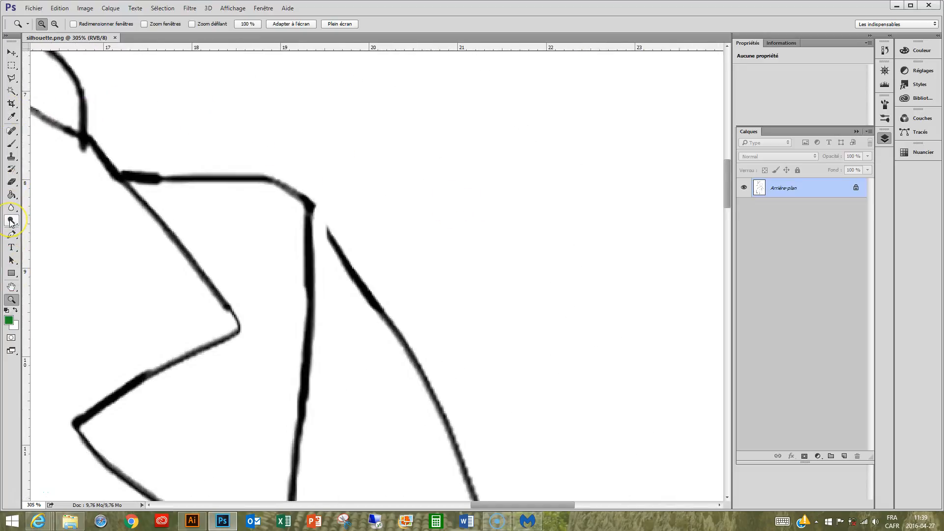
click(12, 144)
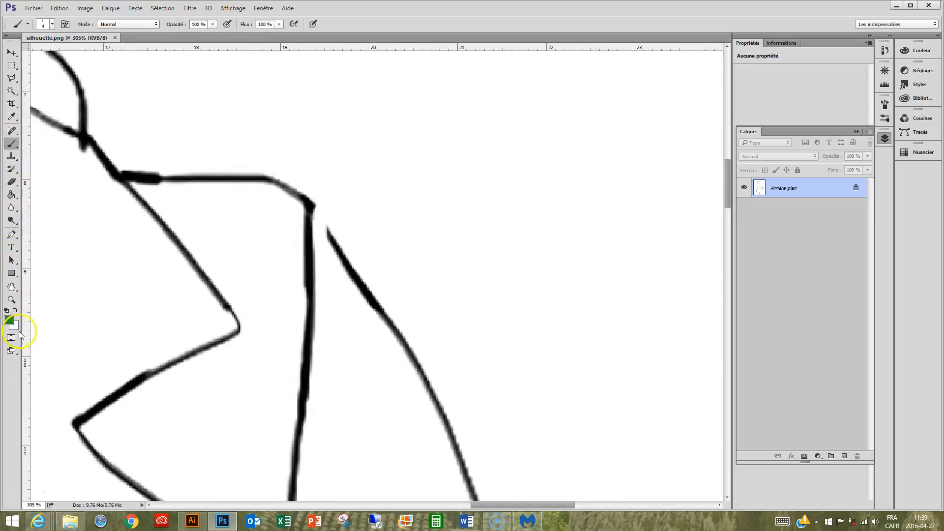
click(8, 320)
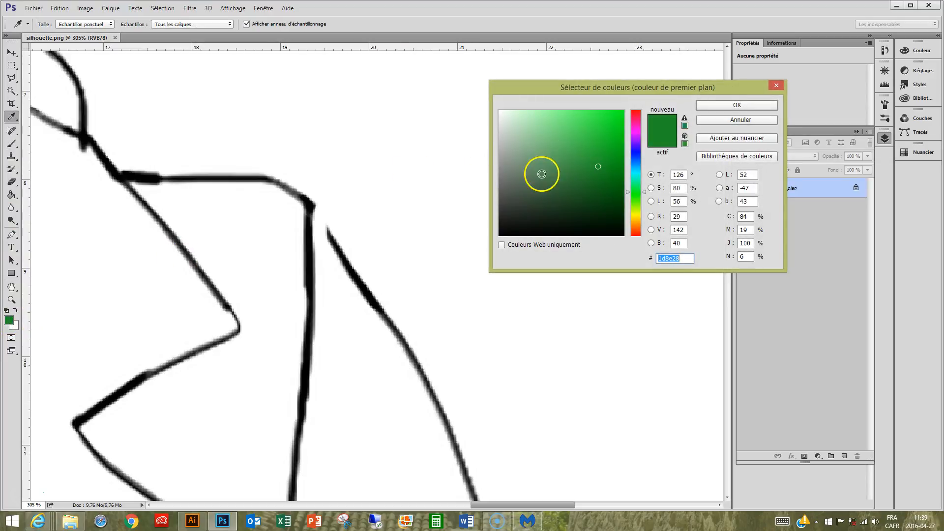
drag(540, 171, 501, 241)
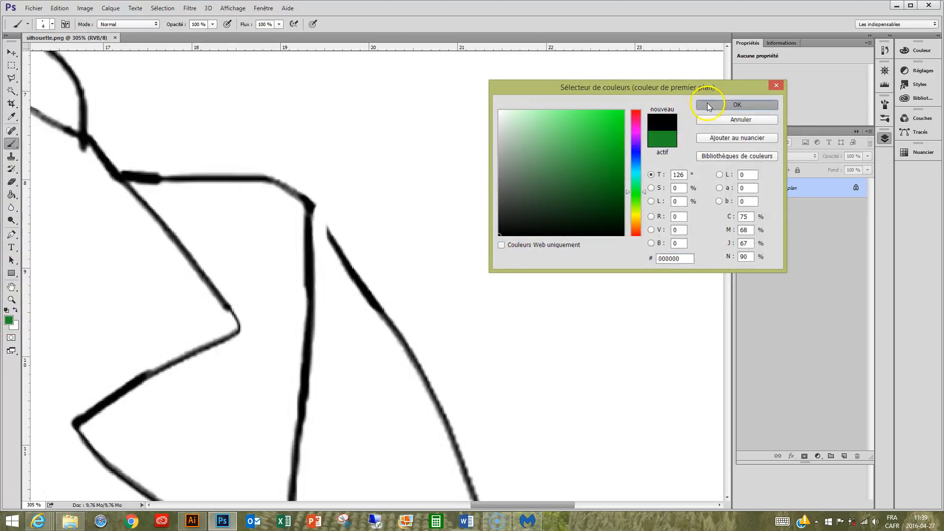
click(707, 104)
drag(317, 213, 330, 228)
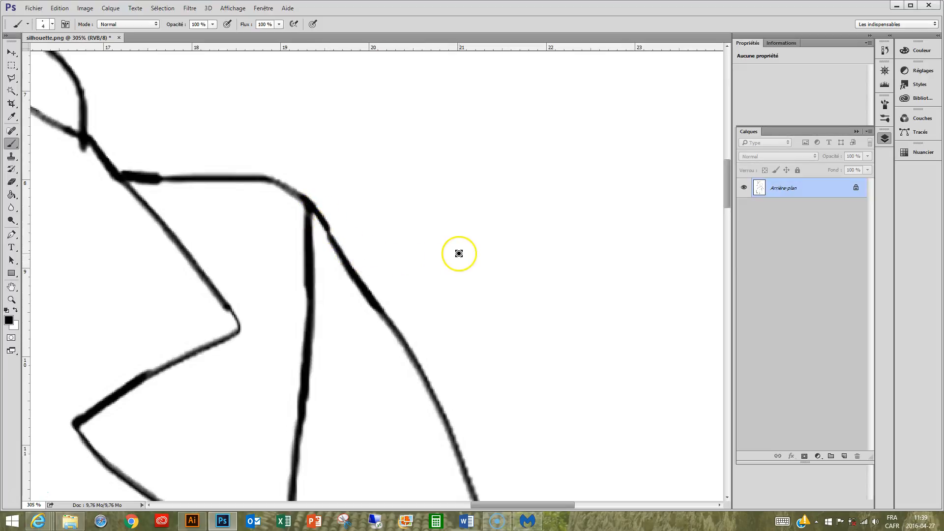
key(ctrl+s)
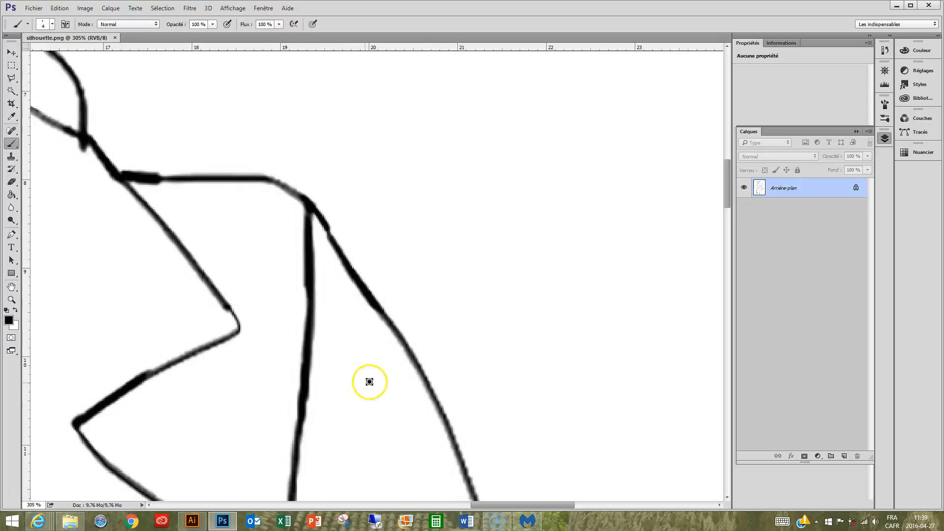
- Return to Illustrator, update the modified linked image, and check the retraced shoulder and head
click(191, 523)
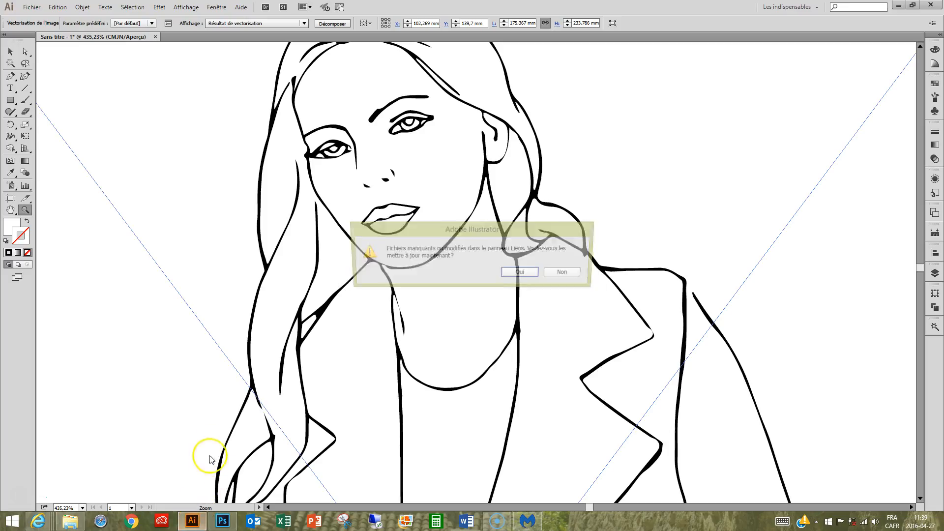
click(523, 274)
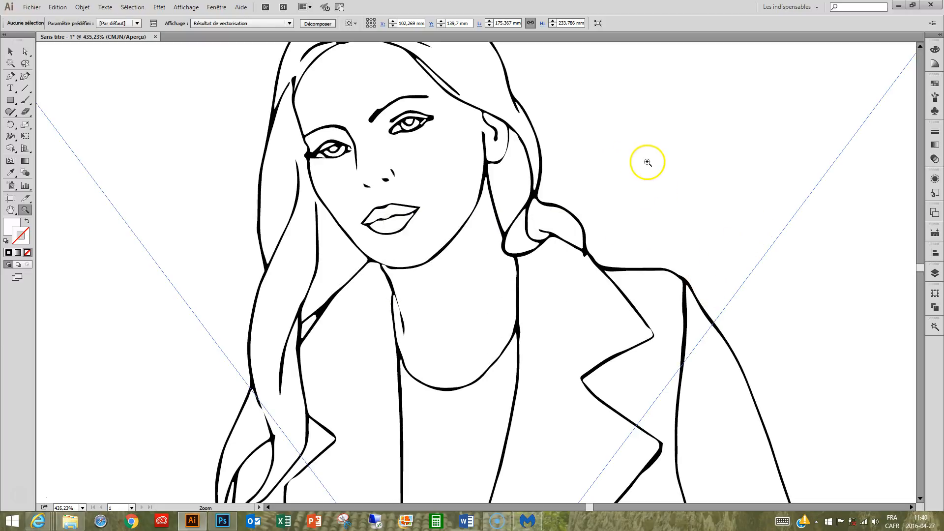
scroll(650, 162, up, 1)
scroll(650, 161, up, 1)
scroll(650, 161, up, 2)
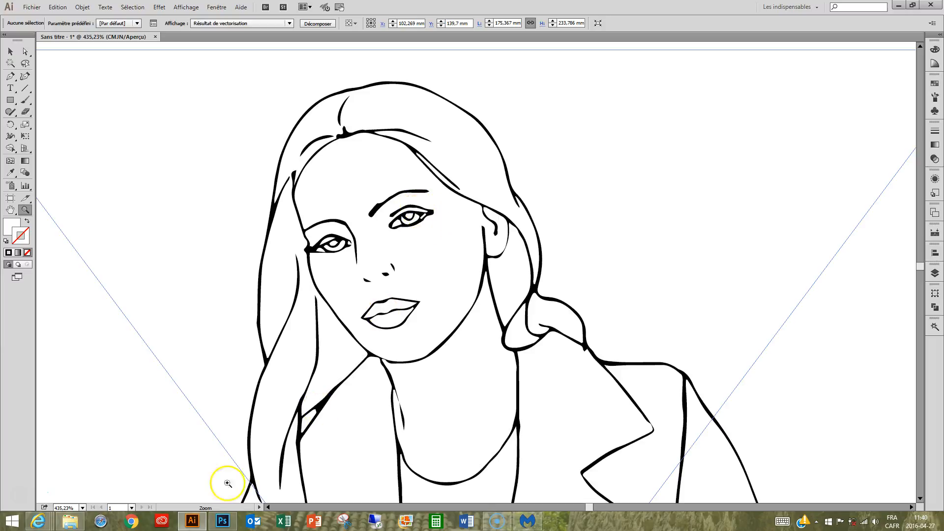
- Switch to Photoshop, retouch the eye near its outer corner with the Brush in white, and save the image
click(222, 521)
drag(202, 189, 487, 352)
drag(227, 165, 453, 350)
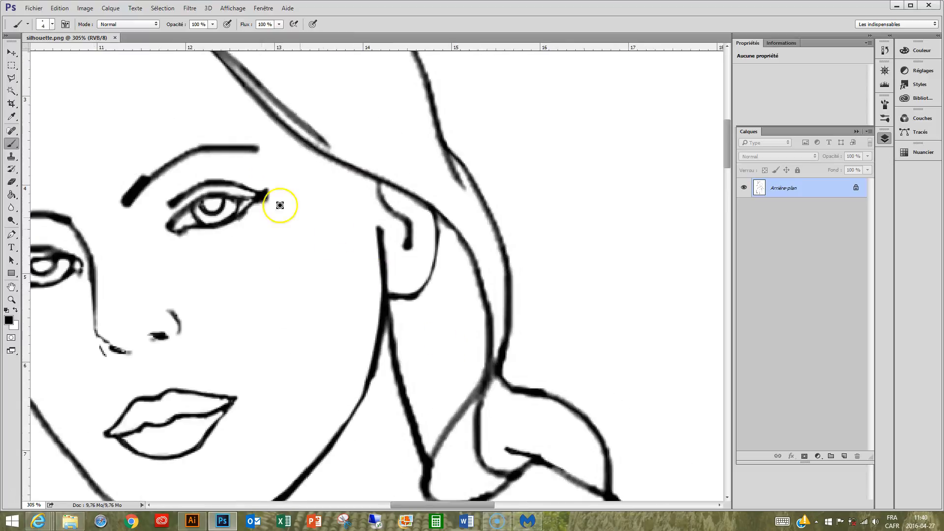
key(z)
drag(197, 178, 288, 238)
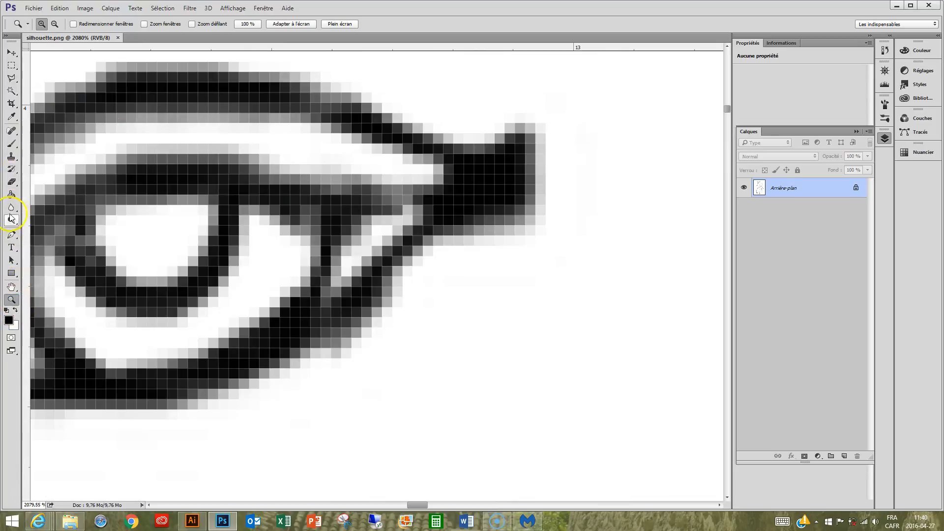
key(b)
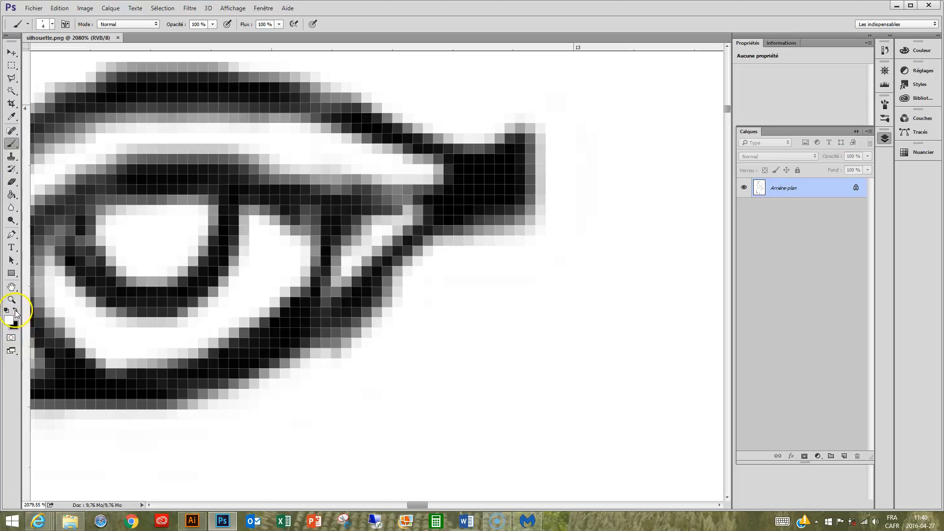
right_click(289, 200)
drag(345, 224, 341, 224)
mouse_move(283, 228)
mouse_down()
mouse_move(262, 213)
mouse_move(320, 226)
mouse_move(291, 240)
mouse_move(318, 219)
mouse_move(283, 230)
mouse_move(319, 221)
mouse_move(266, 211)
mouse_move(310, 224)
mouse_up()
key(ctrl+s)
- Switch back to Illustrator and update the modified linked image in the tracing
click(193, 520)
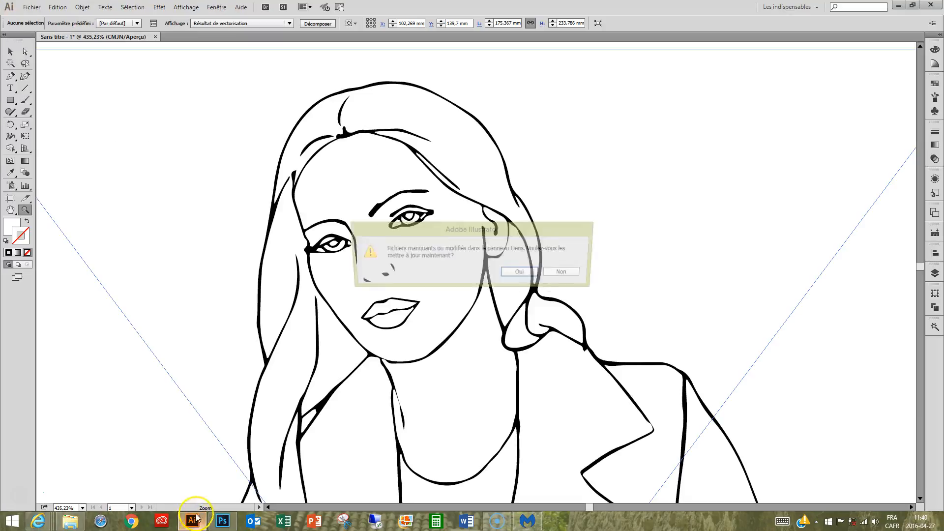
click(530, 268)
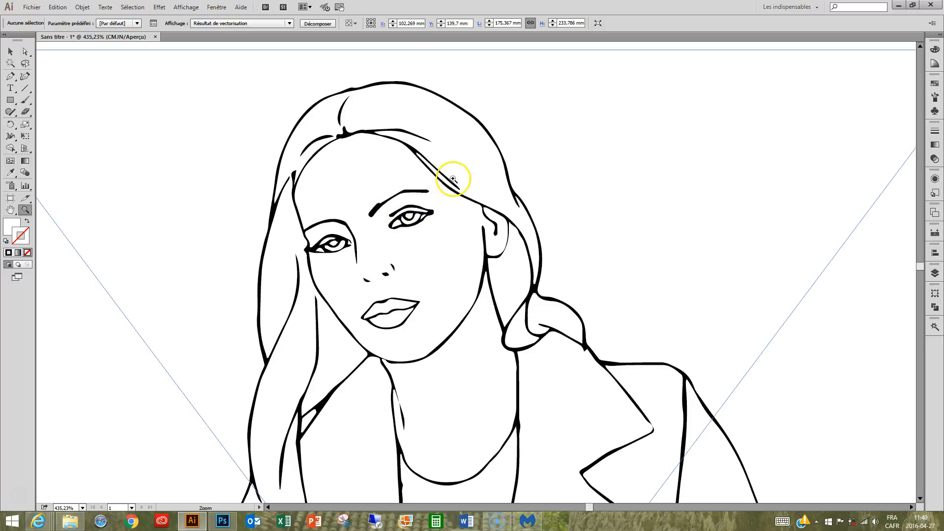
key(ctrl+1)
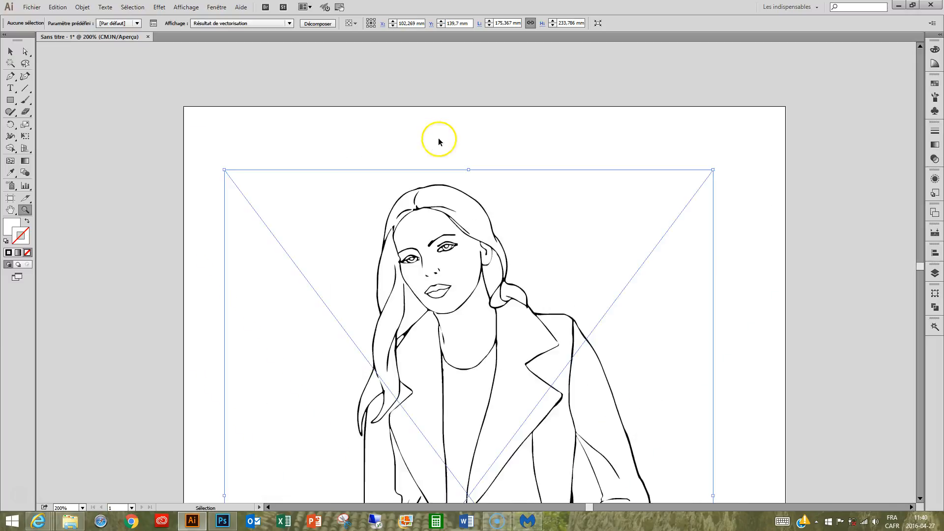
scroll(375, 49, down, 1)
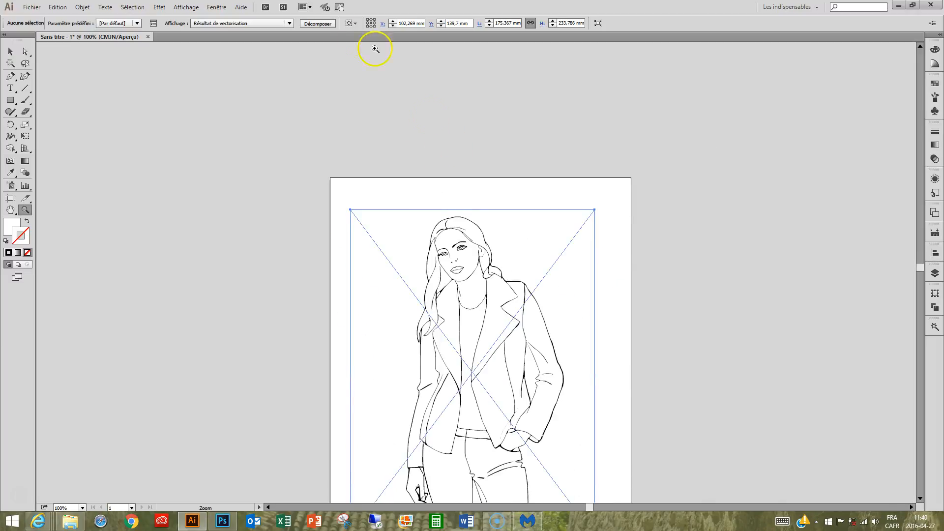
- Expand the image tracing into editable paths and clear the selection
click(320, 23)
scroll(553, 151, down, 5)
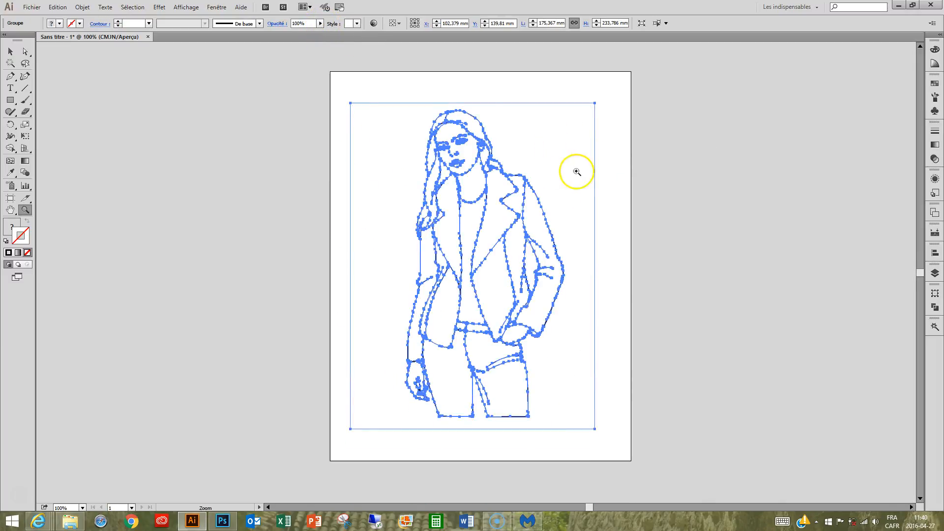
click(25, 51)
click(242, 99)
click(478, 176)
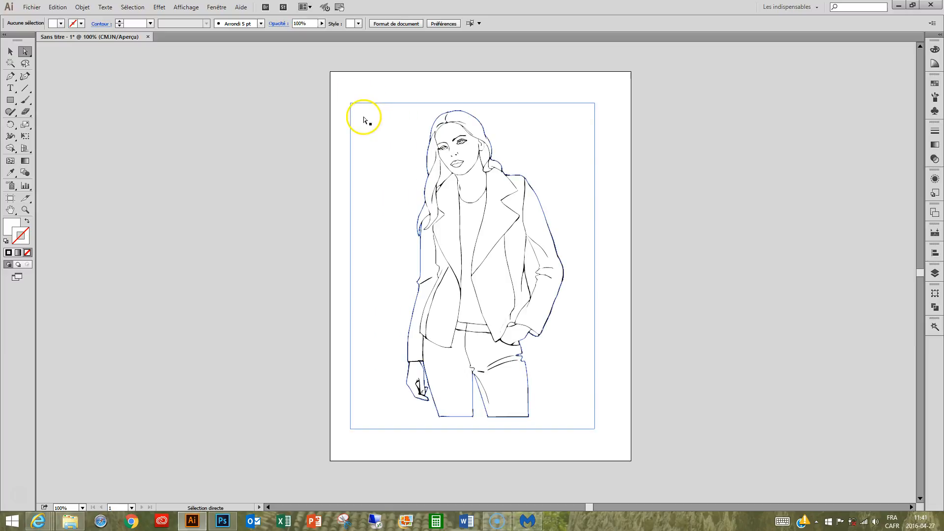
- Fill the white background shape surrounding the figure with a magenta-pink swatch and delete that shape
click(549, 132)
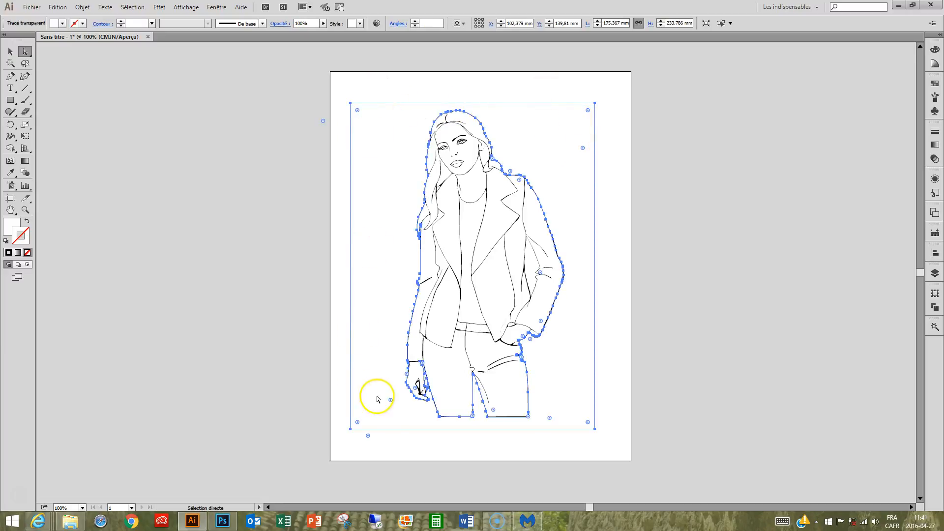
click(13, 225)
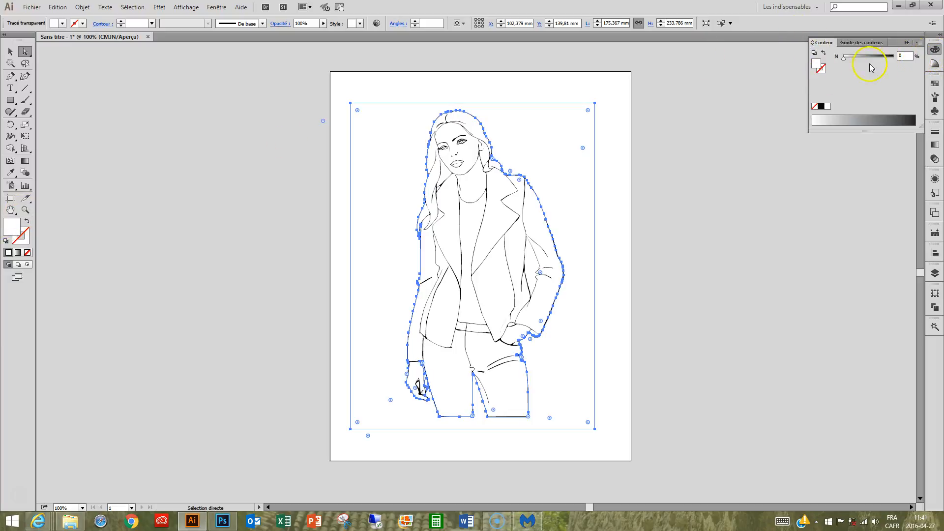
click(919, 43)
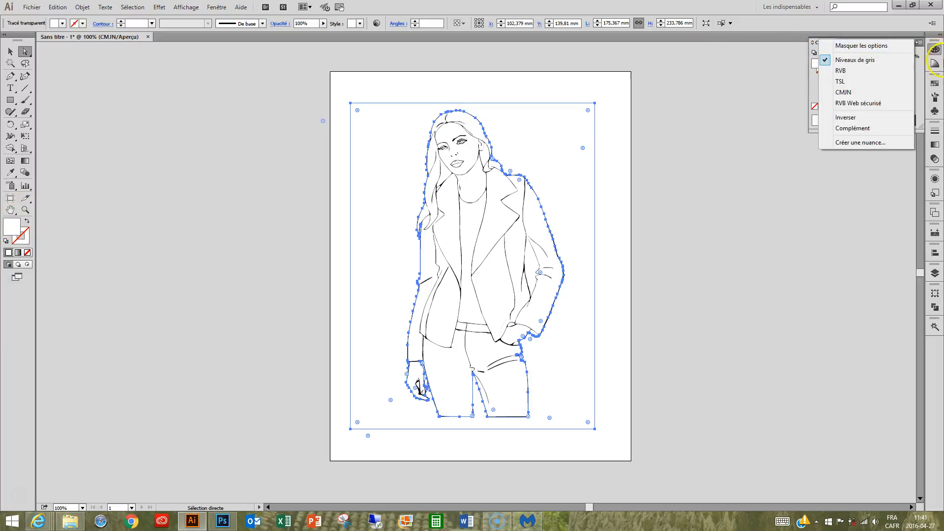
click(933, 84)
click(878, 106)
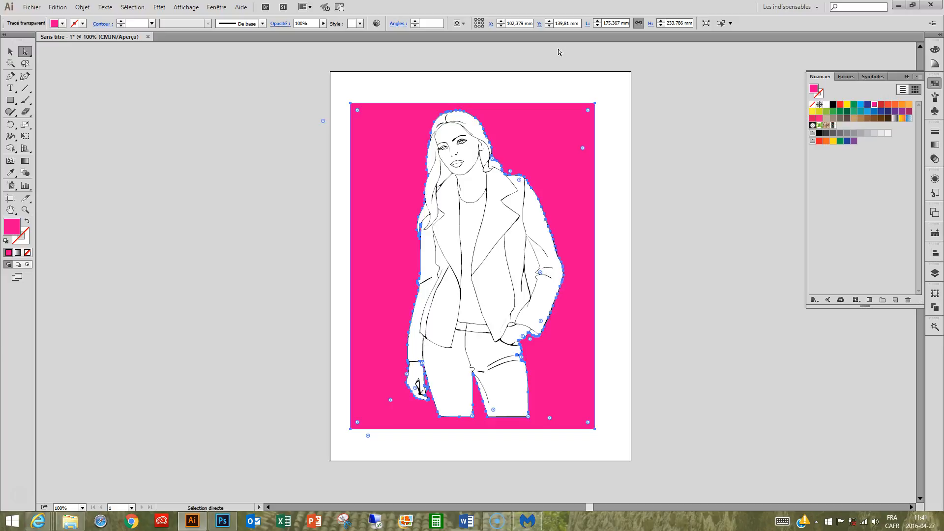
key(Delete)
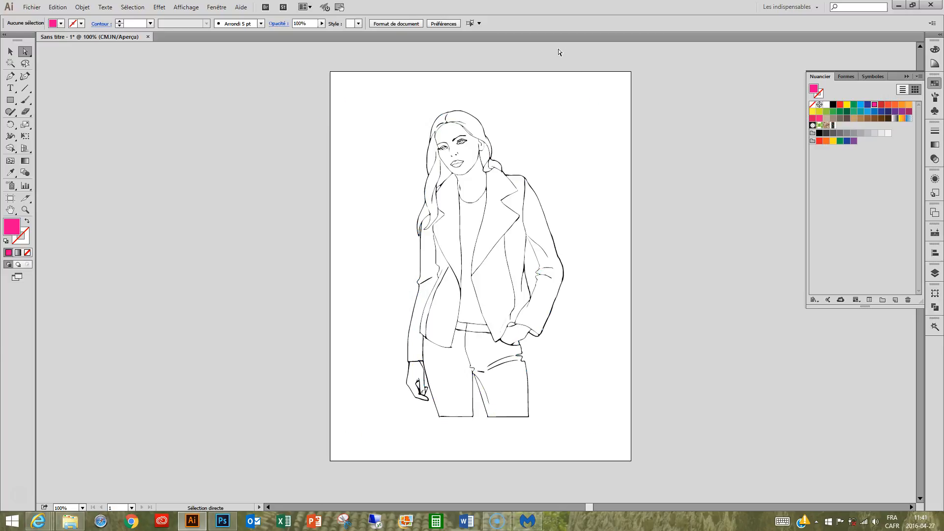
- Select the white shape enclosed between the bent arm and the torso, and clear the selection
click(530, 261)
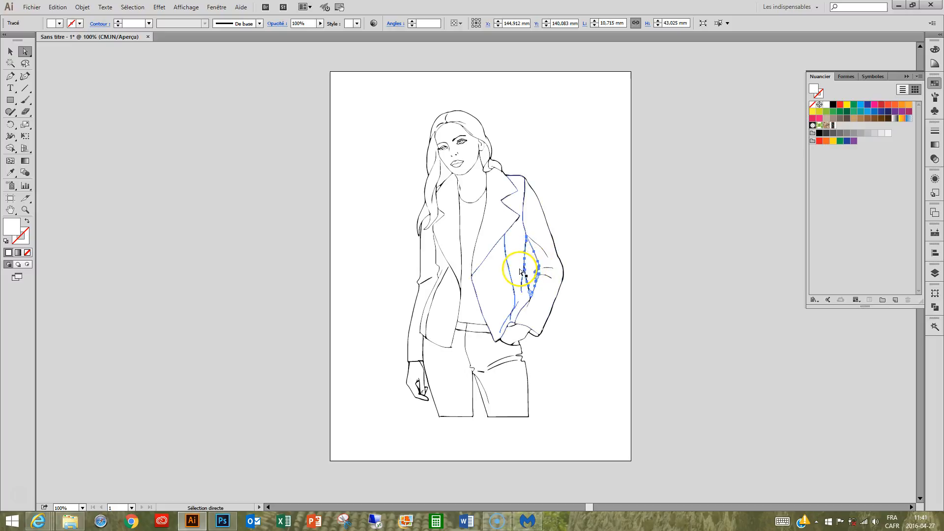
click(545, 235)
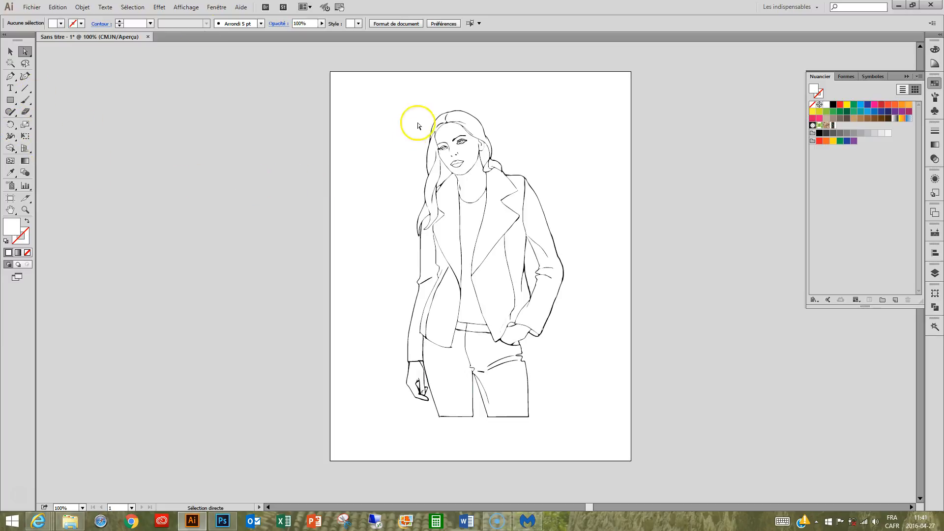
- Turn the whole figure into a Live Paint group and fill the bent-arm sleeve and that jacket half with the dark striped pattern swatch
click(458, 159)
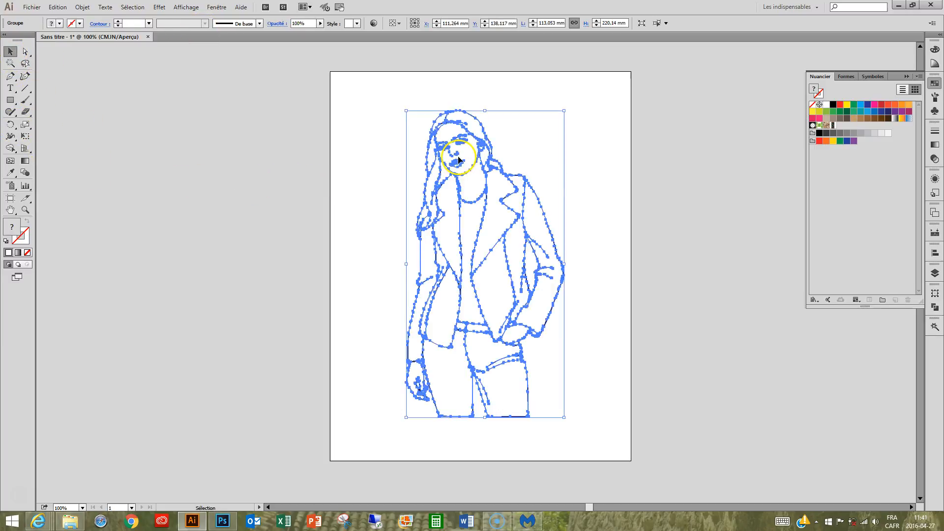
drag(10, 153, 27, 160)
click(456, 179)
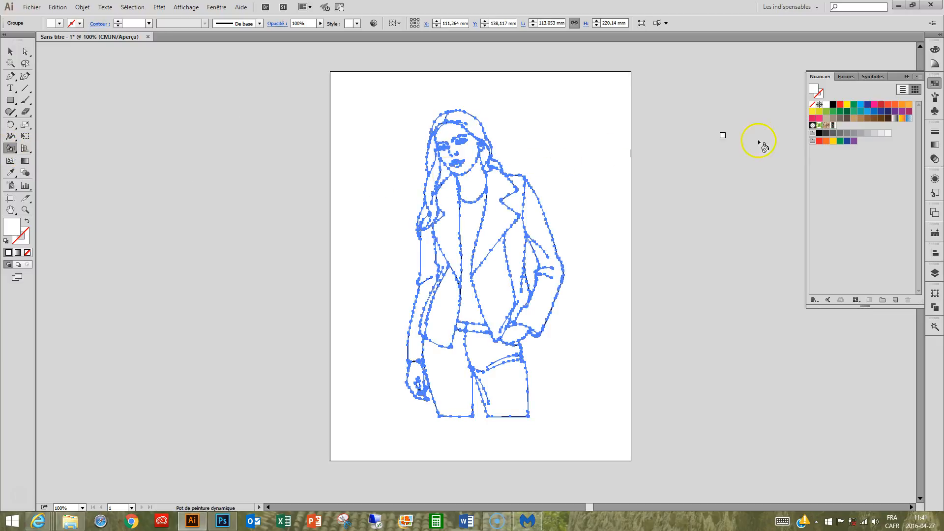
click(828, 126)
click(542, 223)
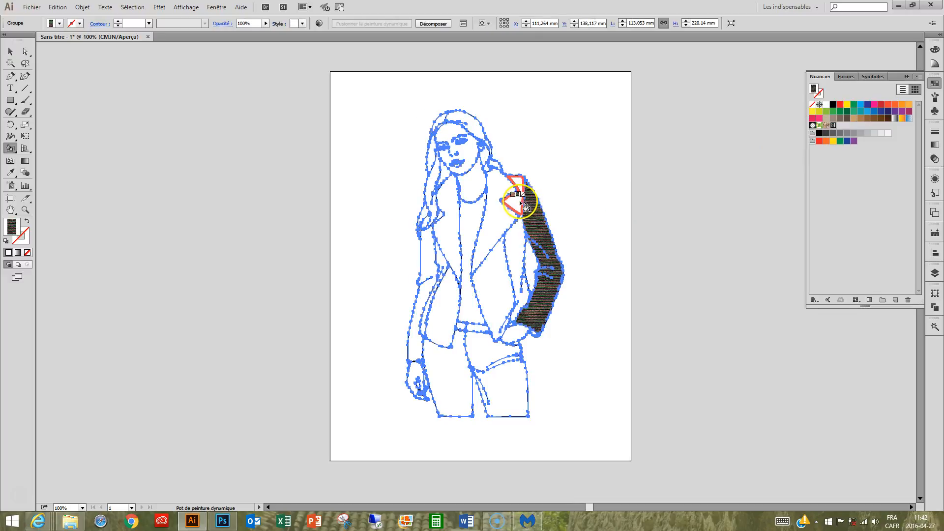
click(520, 203)
click(519, 242)
click(501, 273)
click(494, 221)
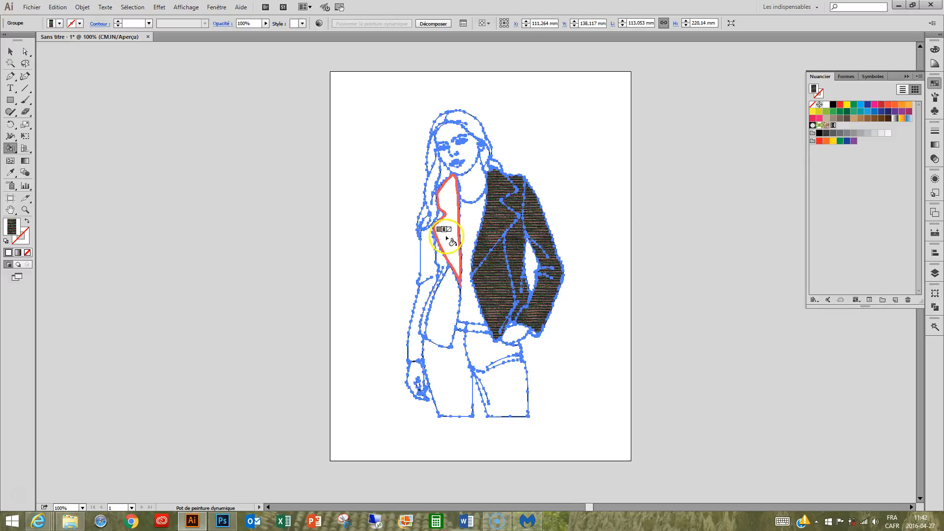
- Fill the other half of the jacket, including the lapel and straight sleeve, with the same striped pattern
click(447, 239)
click(436, 273)
click(441, 263)
click(426, 260)
click(427, 290)
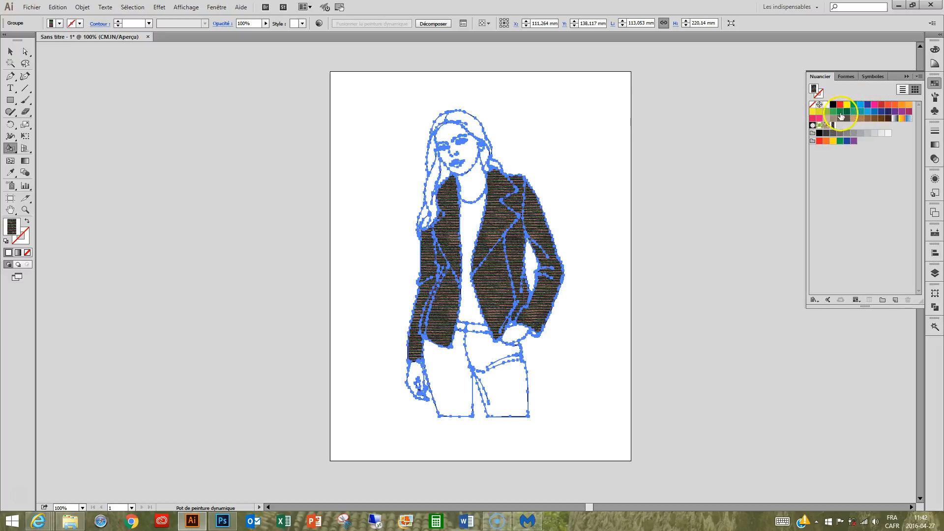
- Fill the shirt with dark green and all parts of the jeans, including the waistband, with dark navy blue
click(846, 113)
click(484, 273)
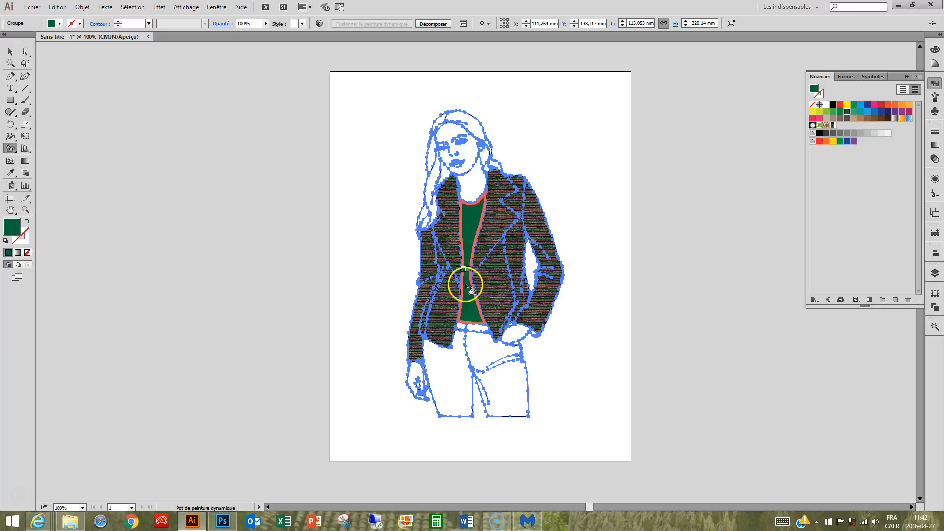
click(888, 112)
click(502, 386)
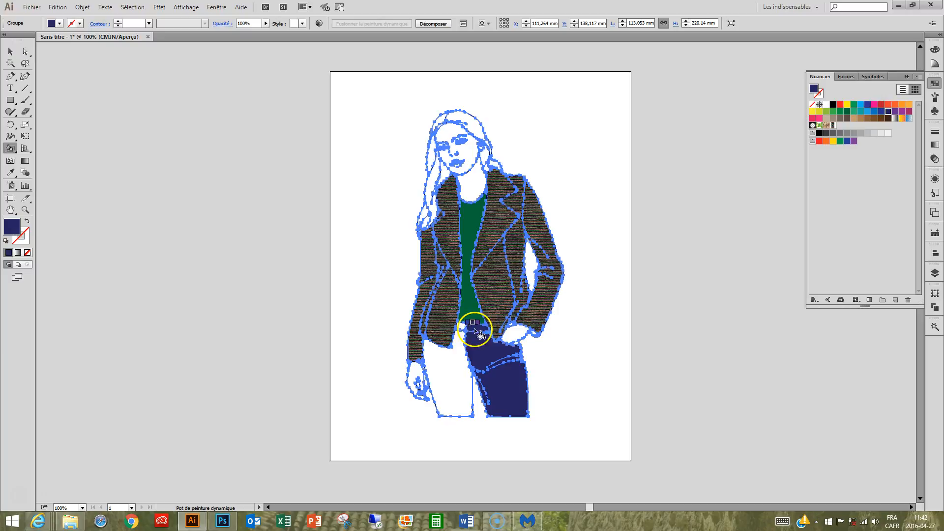
click(460, 324)
click(437, 400)
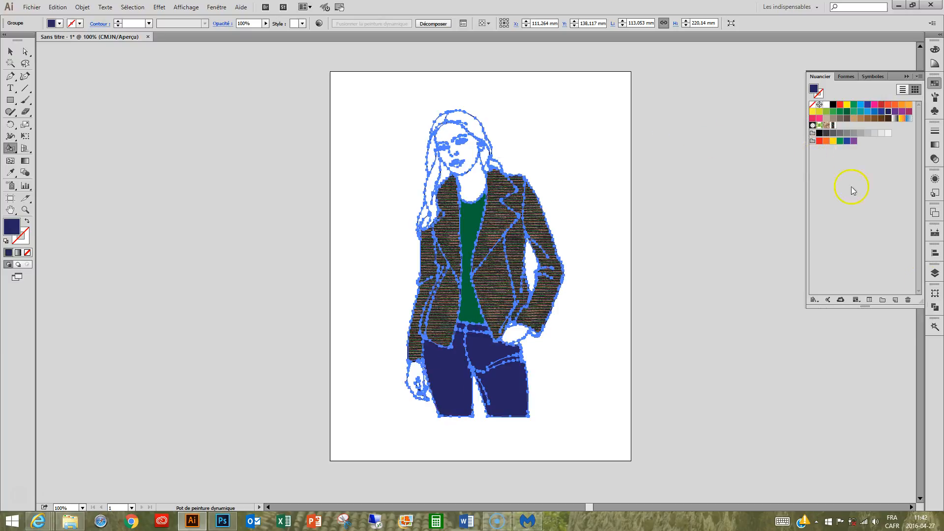
- Load the Tons de chair swatch library, fill the face, neck and both hands with a light skin tone, and close the library
click(817, 302)
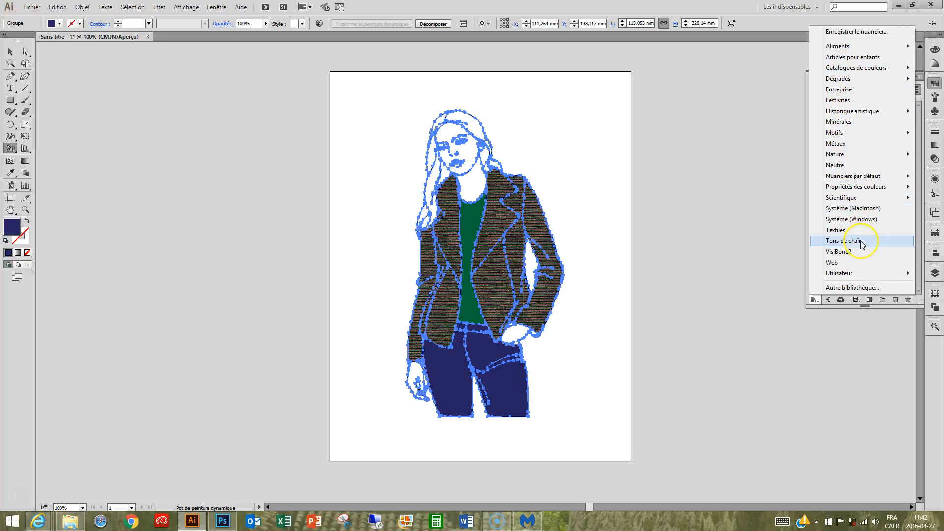
click(844, 241)
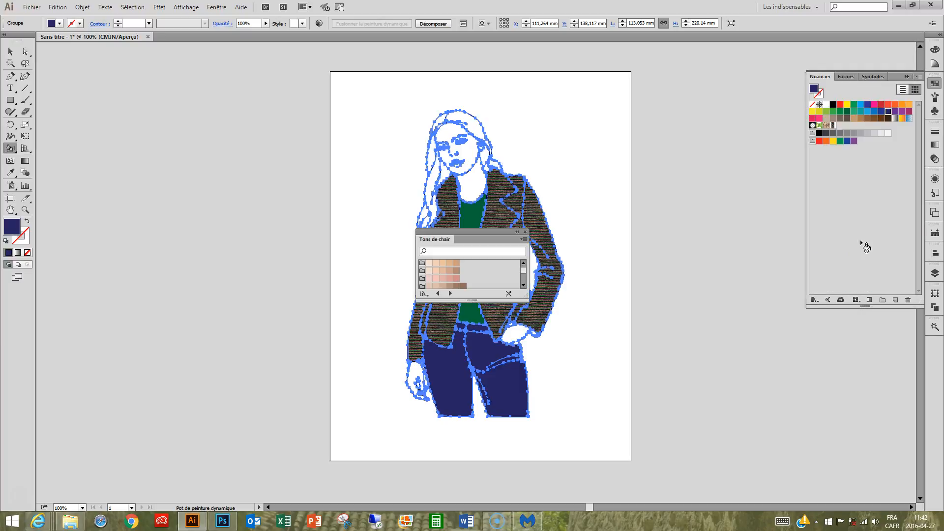
click(442, 265)
click(450, 157)
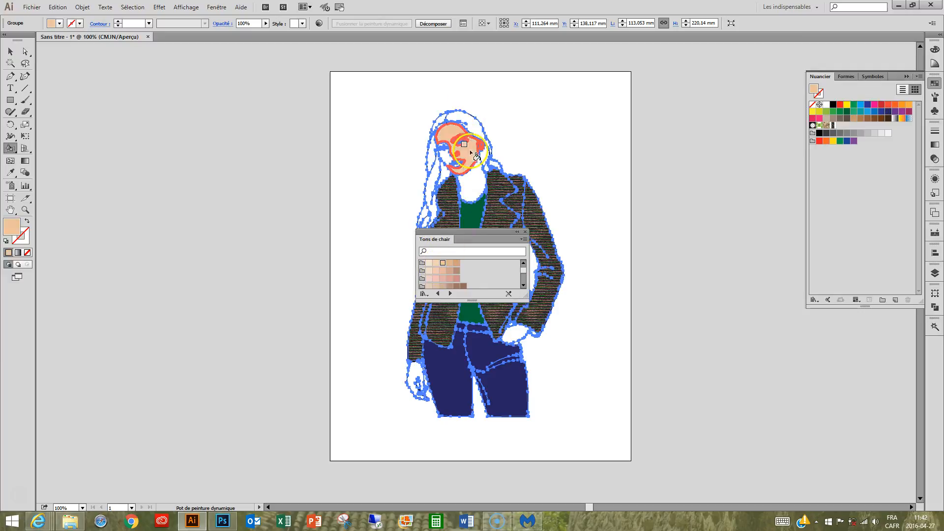
click(417, 372)
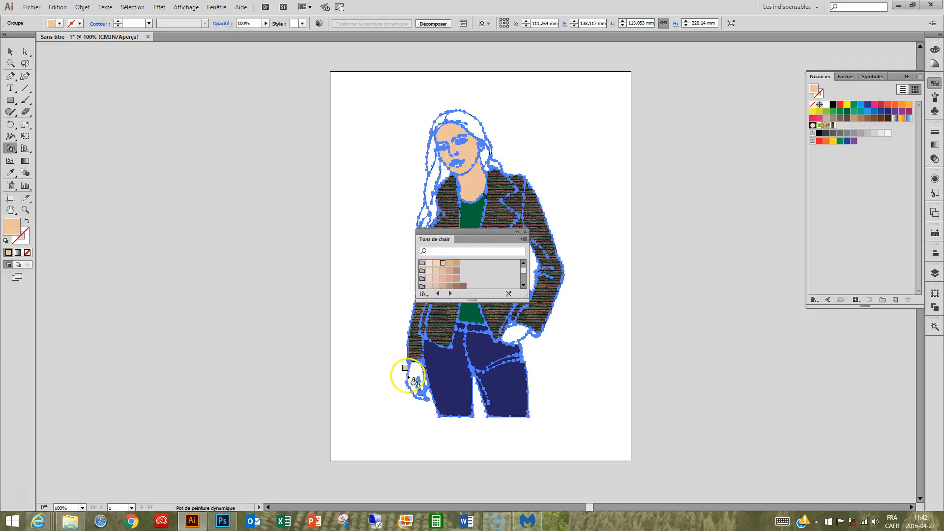
click(509, 335)
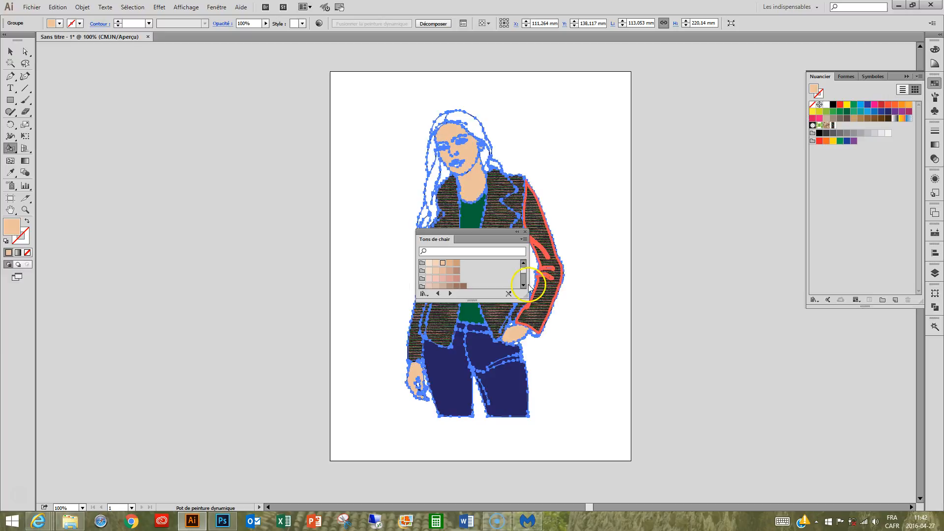
click(525, 232)
- Fill the small white gaps above and below the pocketed hand with a medium blue using Live Paint
key(z)
drag(472, 294, 587, 376)
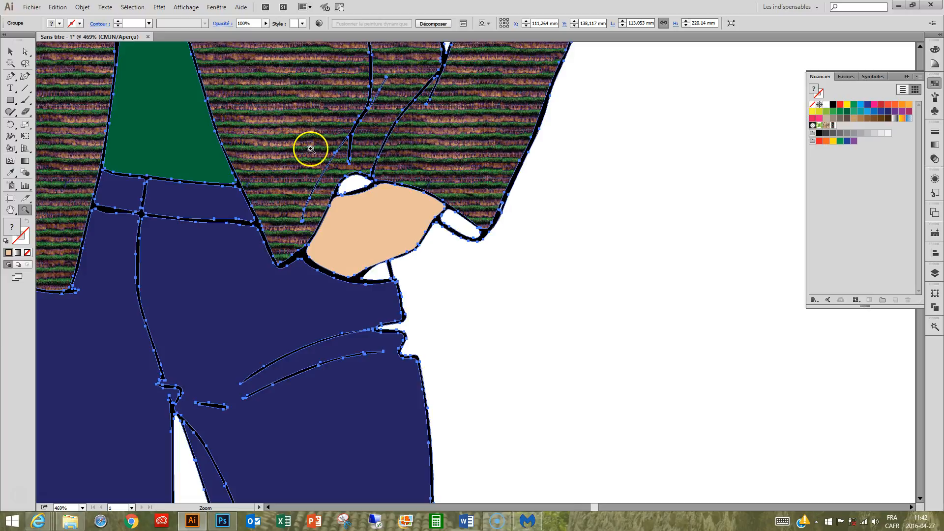
click(883, 114)
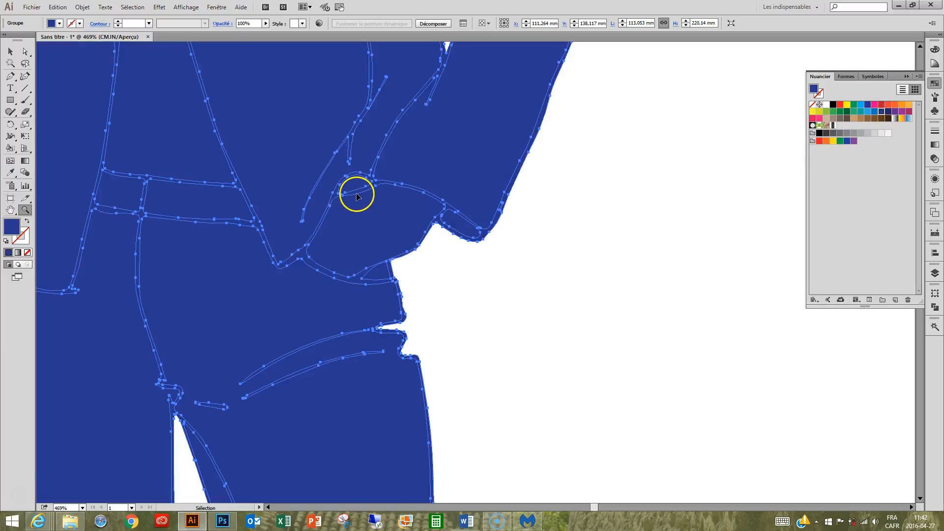
key(ctrl+z)
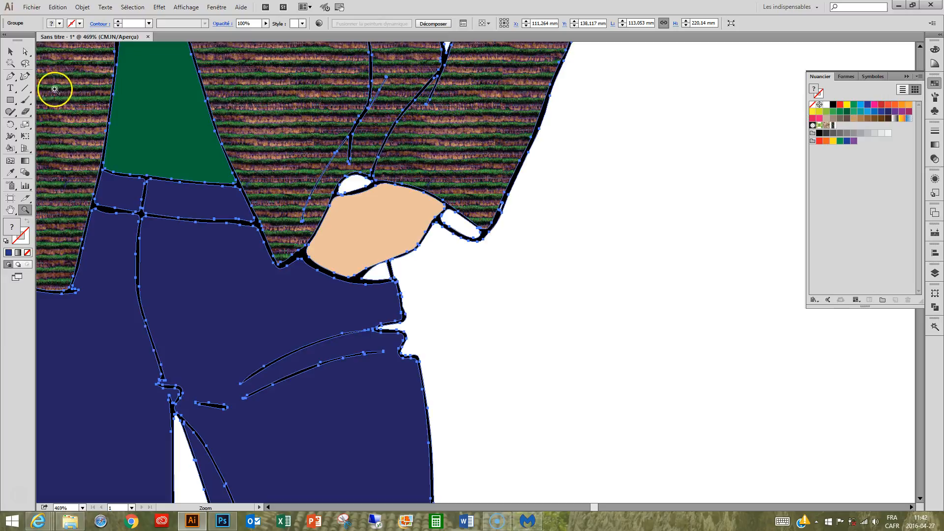
click(19, 147)
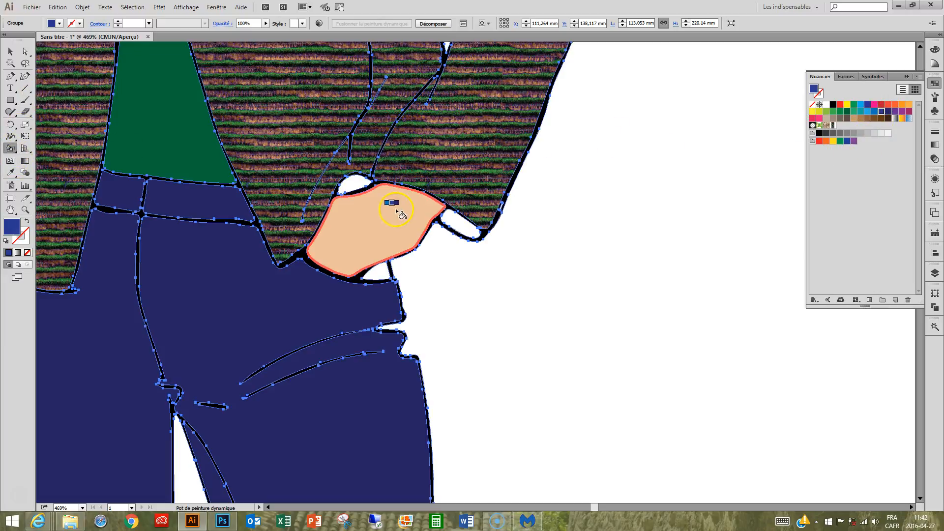
click(354, 183)
click(378, 275)
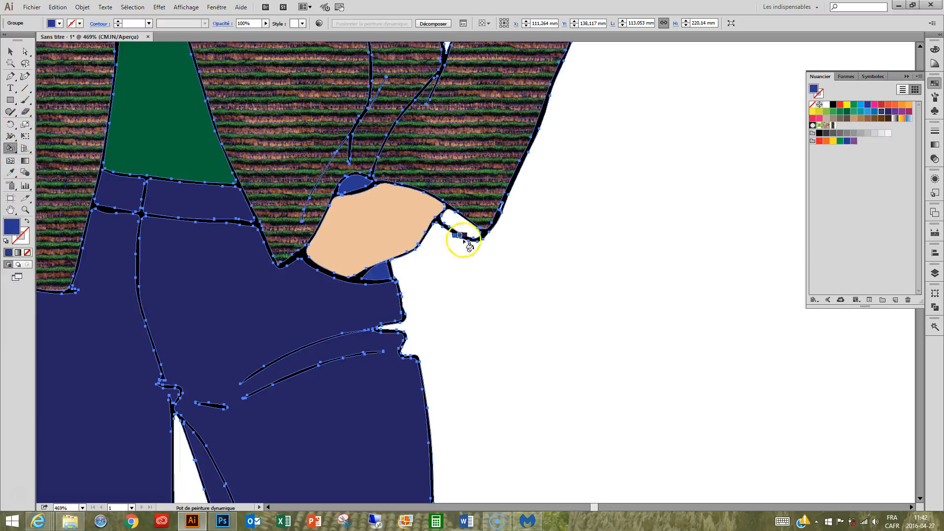
- Fill the white cuff area of the bent-arm sleeve beside the hand with the jacket's striped pattern
click(833, 127)
click(452, 217)
drag(270, 213, 542, 201)
drag(362, 272, 339, 128)
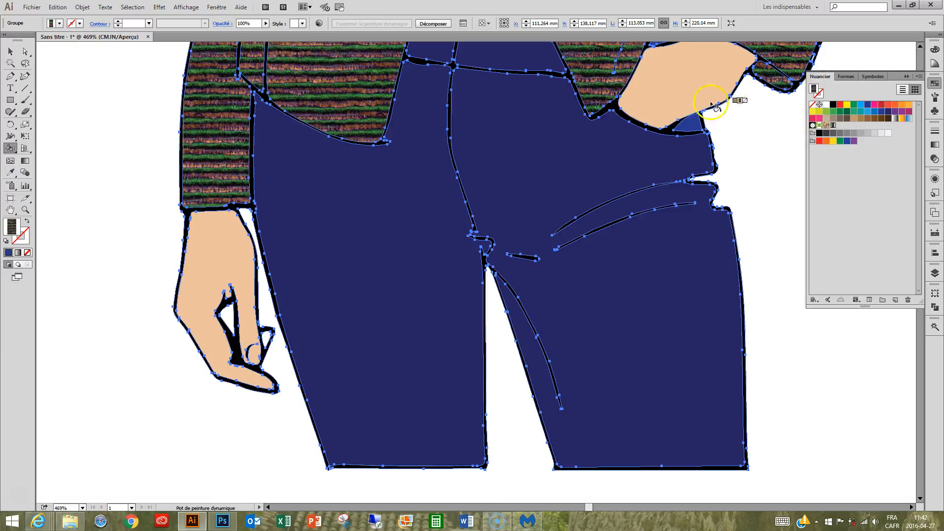
- Load the Tons de chair swatch library and fill the white eyelid area below the eyebrow with the light skin tone
click(818, 302)
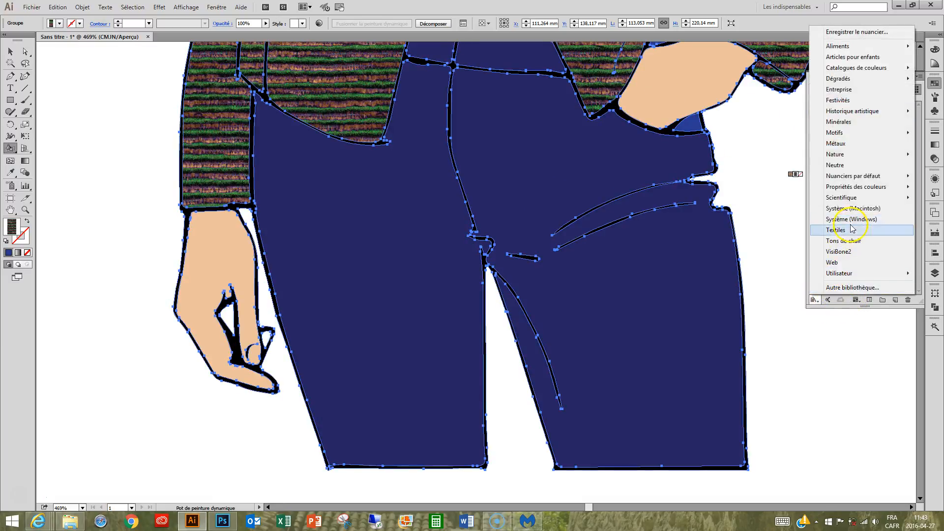
click(833, 242)
click(443, 264)
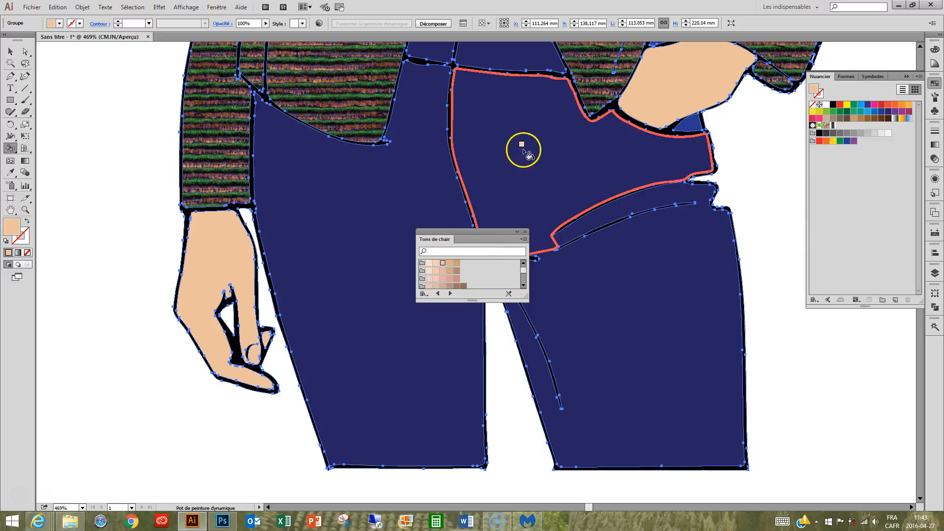
drag(442, 164, 401, 424)
drag(394, 192, 348, 420)
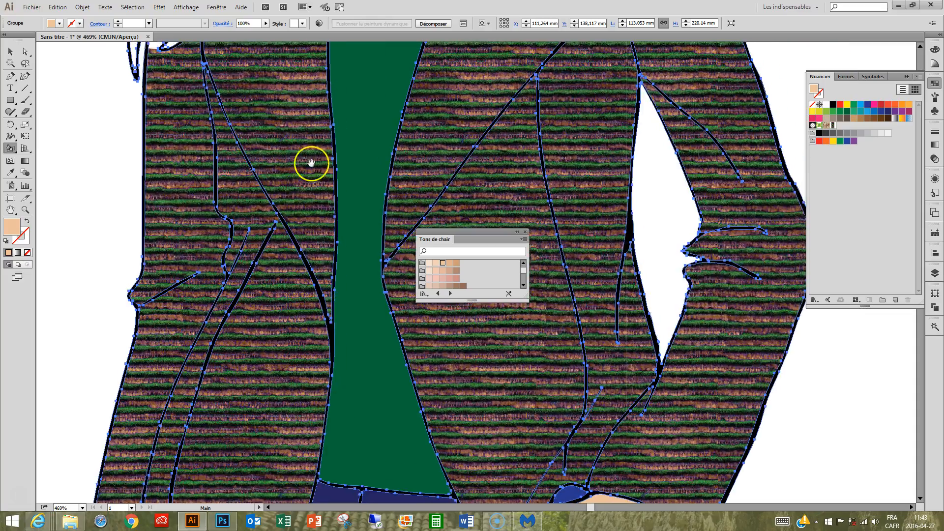
drag(311, 156, 311, 355)
drag(267, 174, 265, 341)
drag(290, 228, 268, 337)
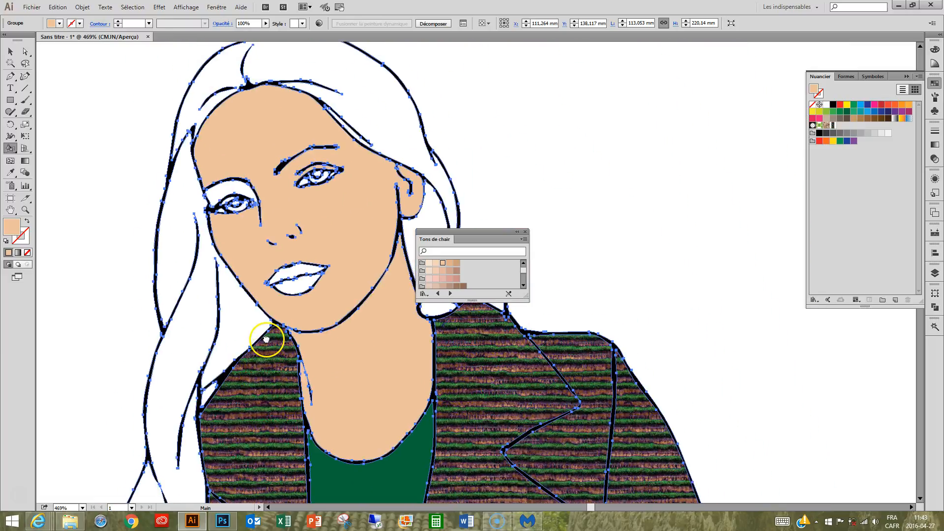
click(233, 189)
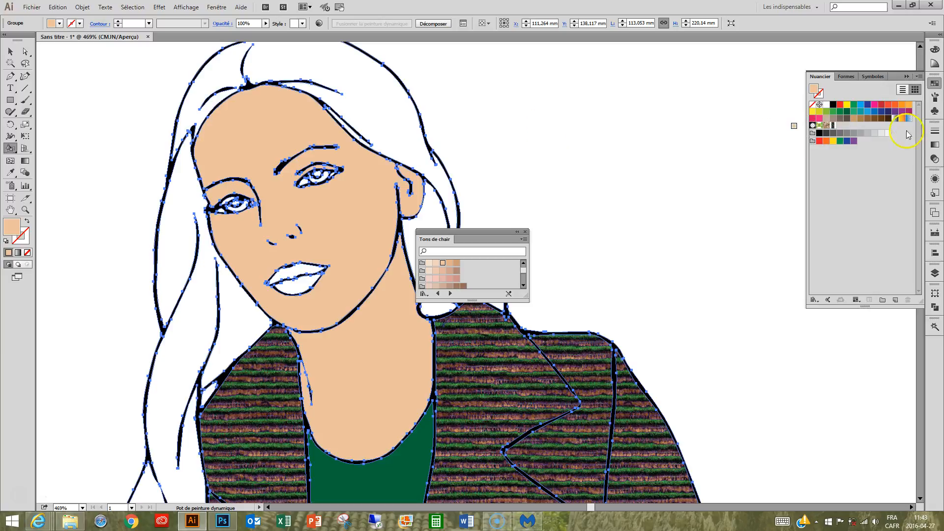
- Fill the hair on top of the head and the long strands beside the face and shoulder with brown
click(881, 120)
click(352, 83)
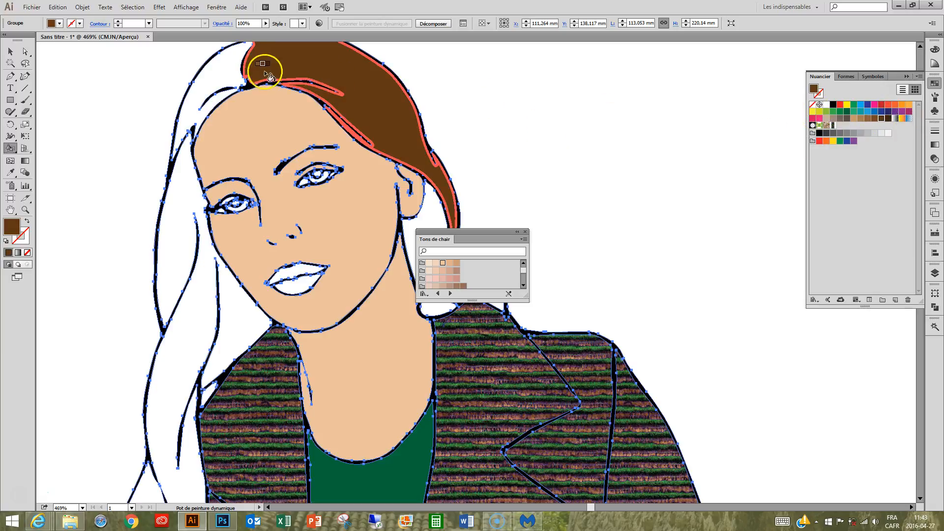
click(217, 88)
click(181, 195)
click(185, 291)
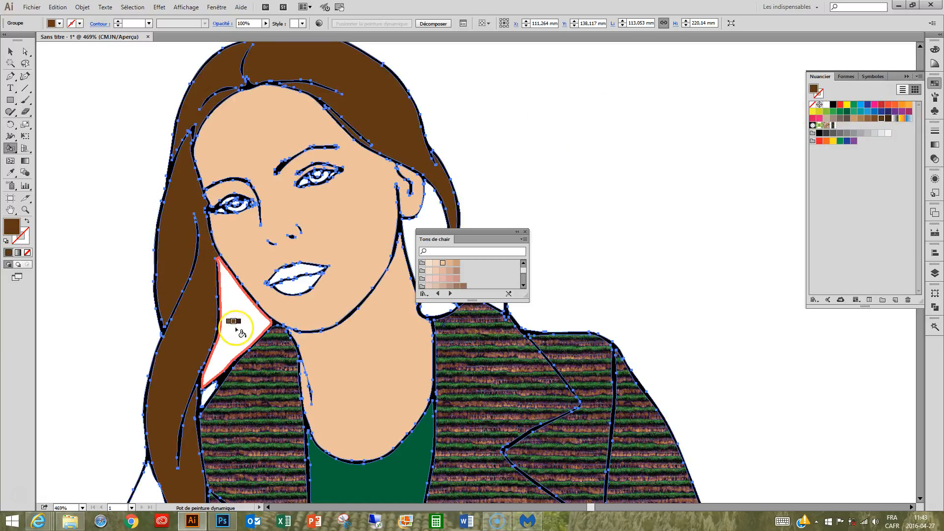
click(236, 327)
click(209, 388)
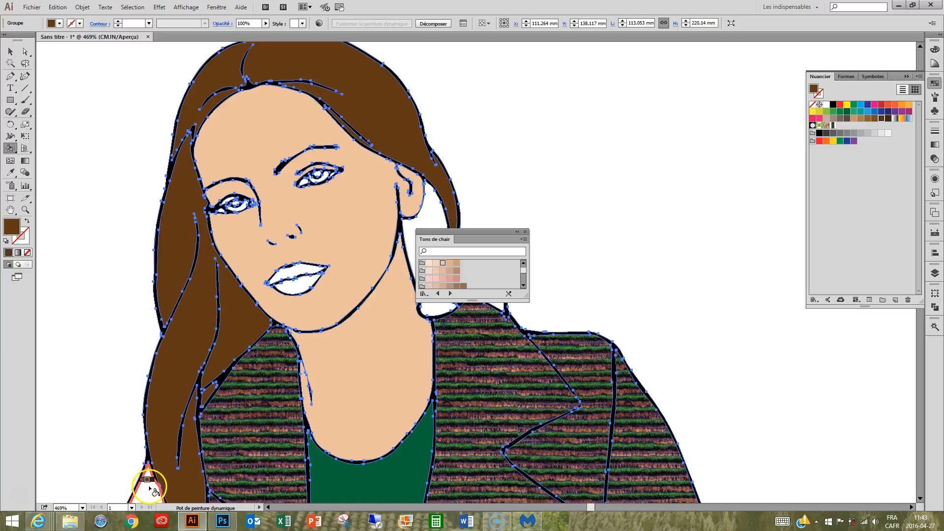
- Fill the curled hair lock on the shoulder with brown and the gap between neck and hair with a darker brown
drag(475, 243, 607, 207)
click(455, 248)
click(470, 278)
click(436, 294)
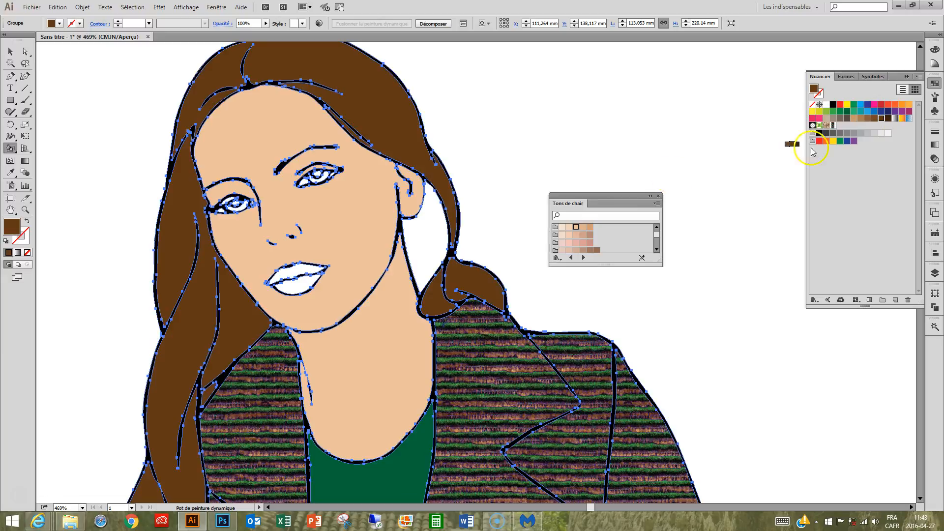
click(888, 120)
click(432, 231)
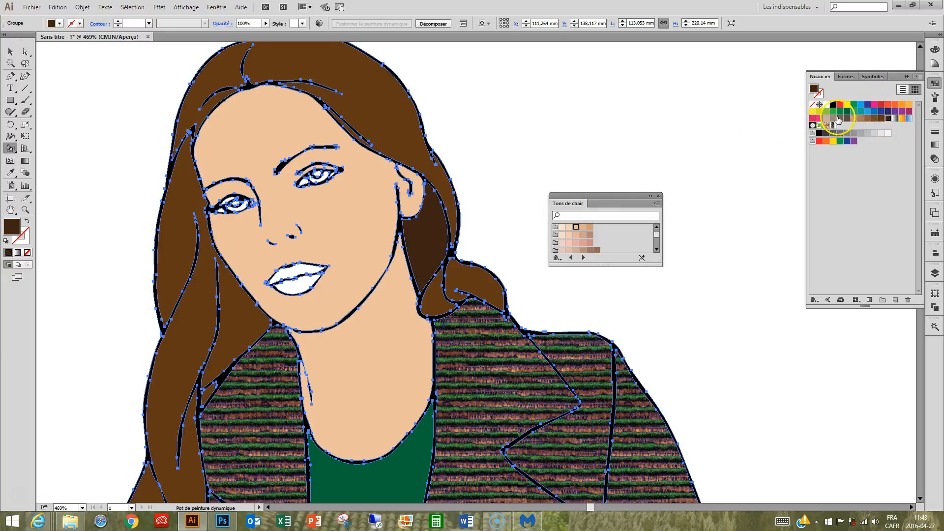
- Fill the upper and lower lips with a dusky pink from the Tons de chair library
click(590, 243)
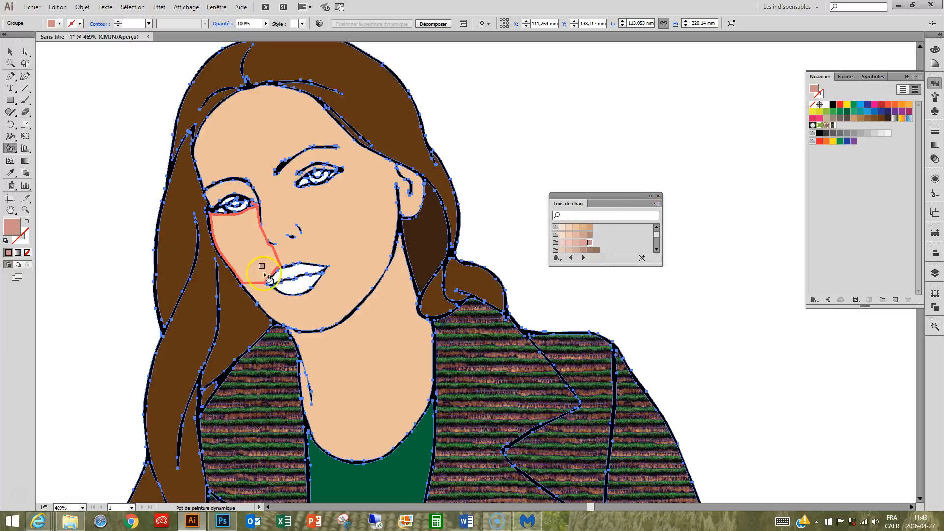
click(278, 269)
click(285, 284)
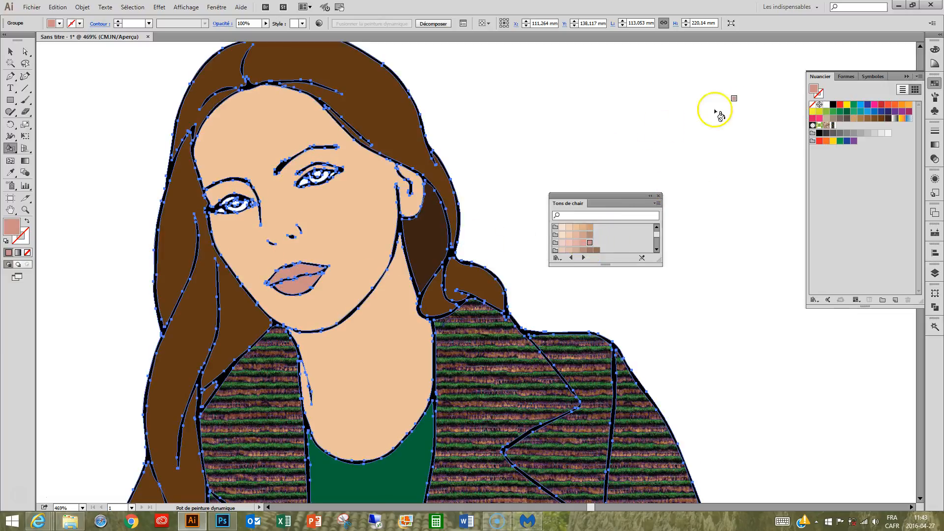
- Fill the irises of both eyes with dark blue using Live Paint
click(575, 235)
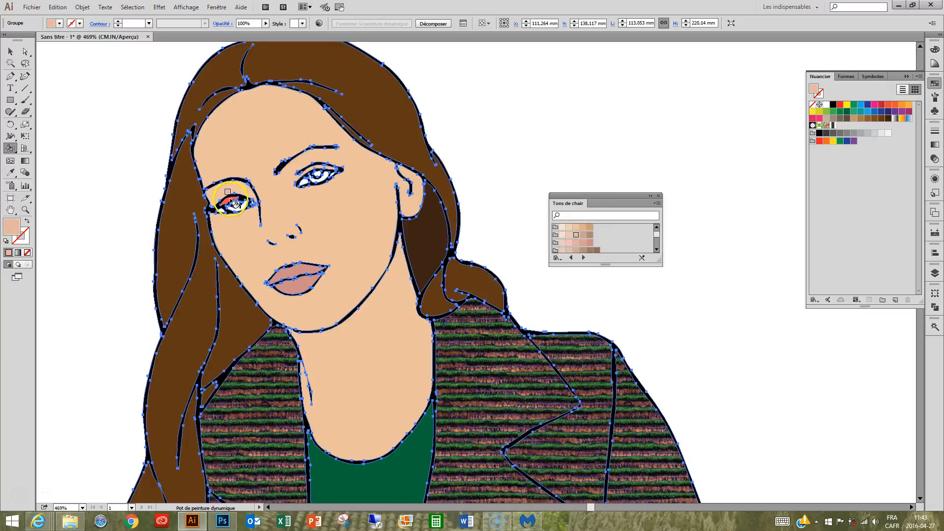
click(868, 104)
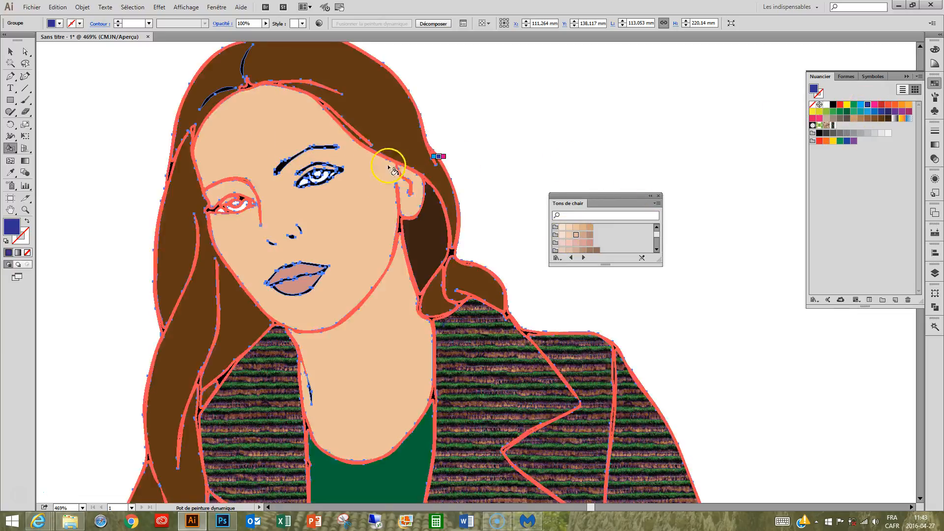
click(319, 182)
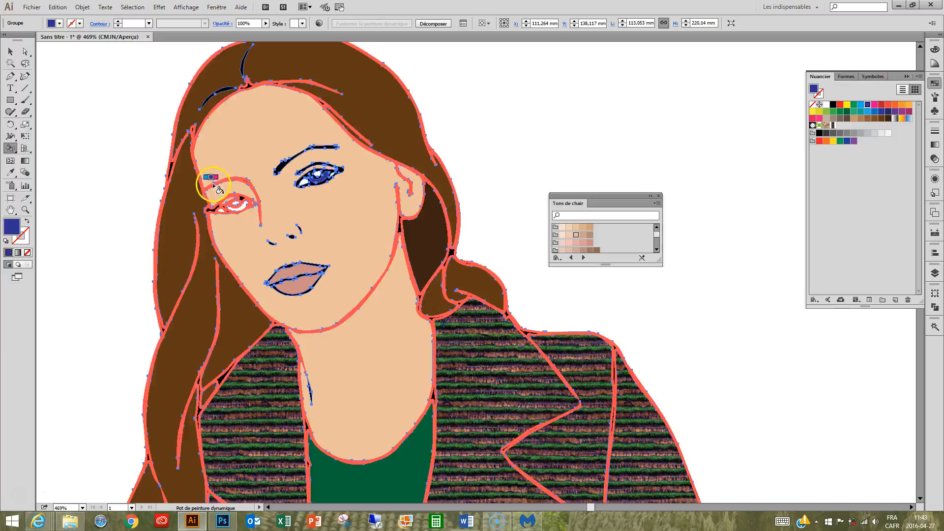
click(237, 210)
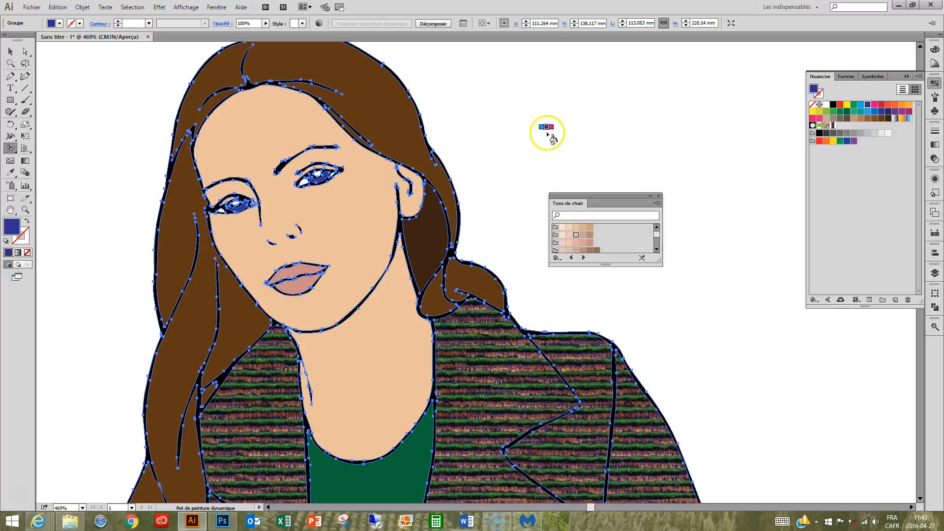
- Expand the figure's Live Paint group, move the skin tone library away from the figure, and deselect the artwork
scroll(370, 149, down, 3)
key(ctrl+minus)
key(ctrl+minus)
key(ctrl+minus)
key(ctrl+minus)
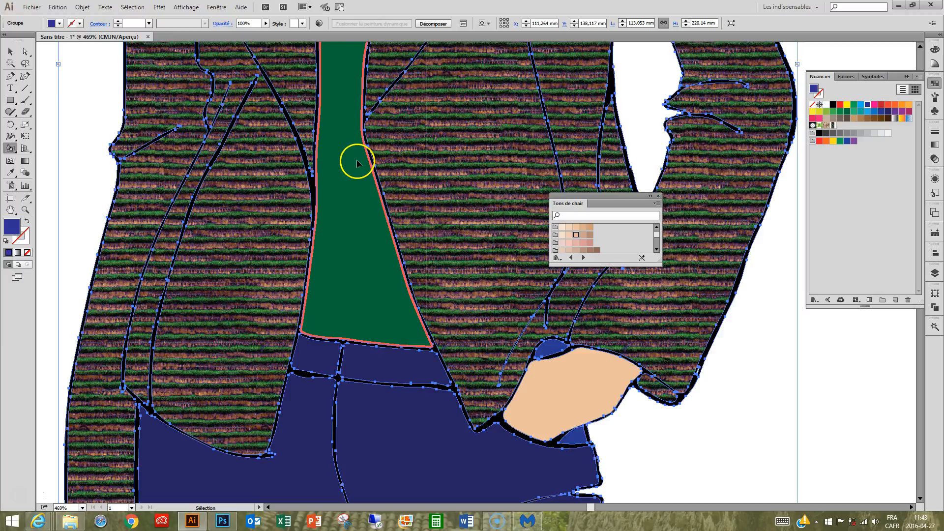
key(ctrl+minus)
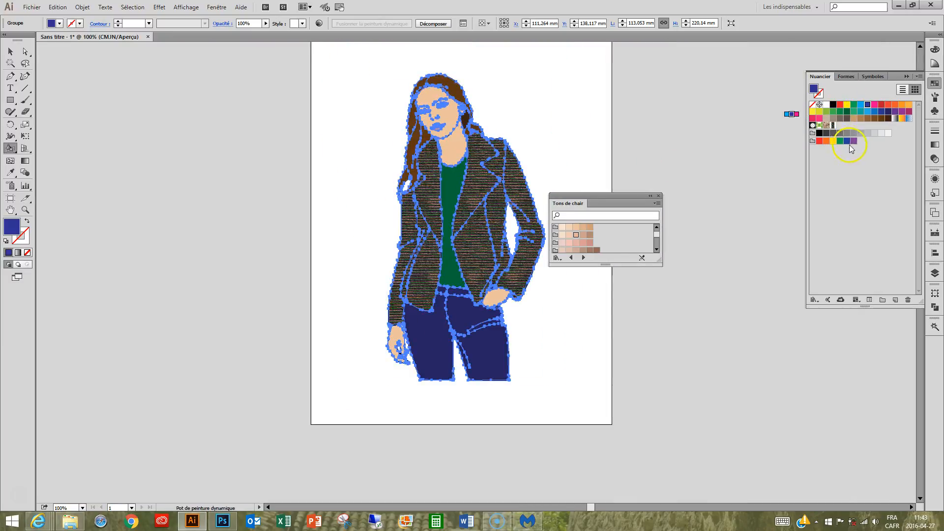
click(834, 126)
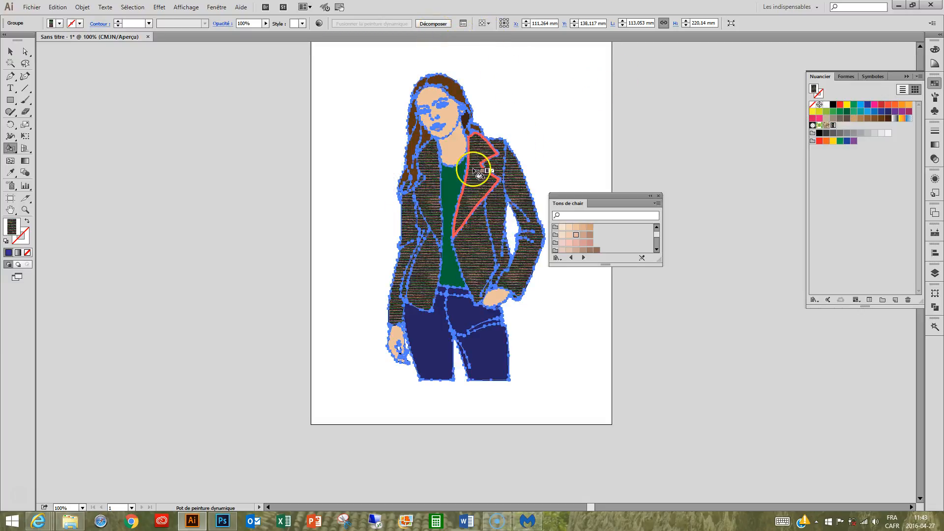
click(435, 24)
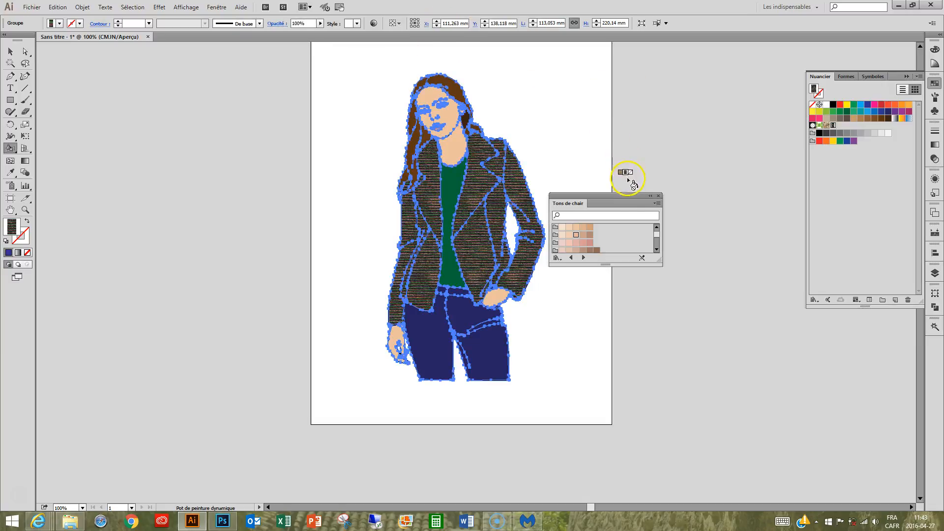
drag(625, 198, 719, 143)
click(27, 52)
click(80, 84)
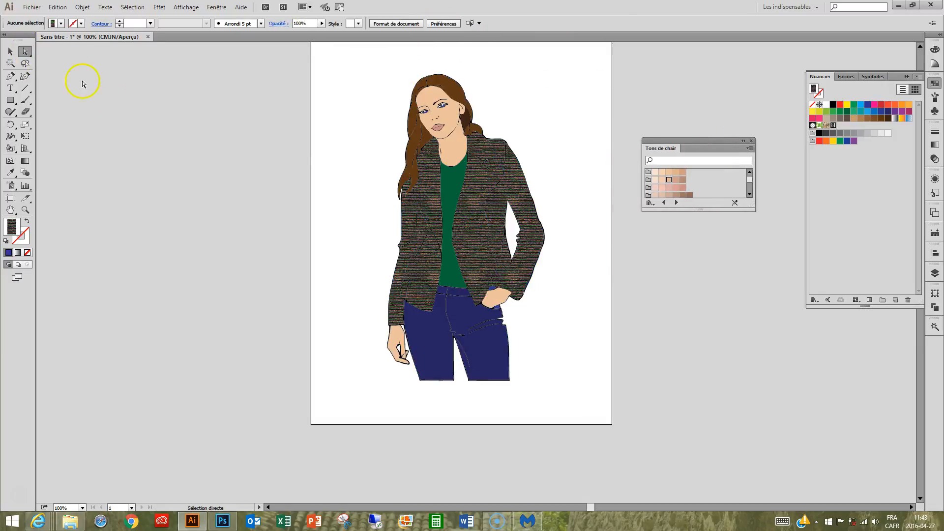
- Rotate the striped pattern inside the jacket lapel on the long-hair side so its stripes slant, leaving the shape in place
click(445, 176)
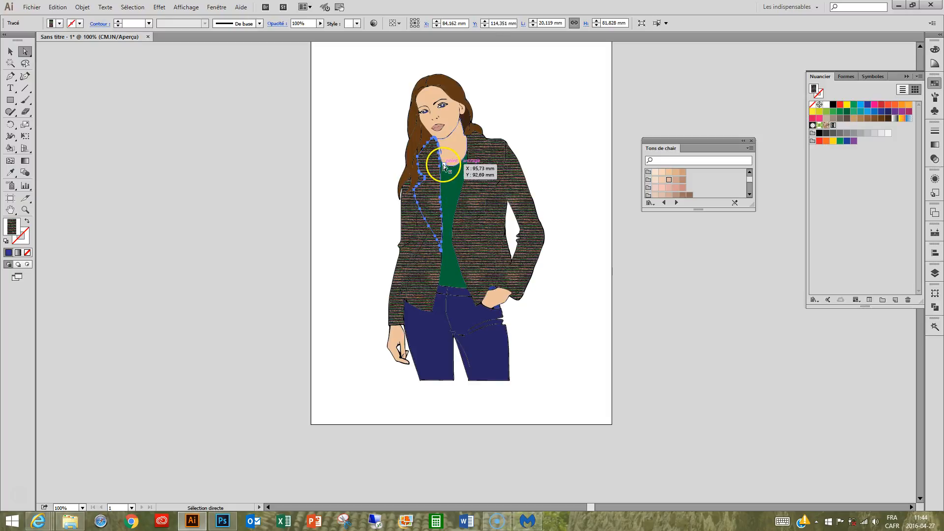
key(r)
mouse_move(368, 125)
mouse_down()
mouse_move(348, 132)
mouse_move(365, 126)
mouse_up()
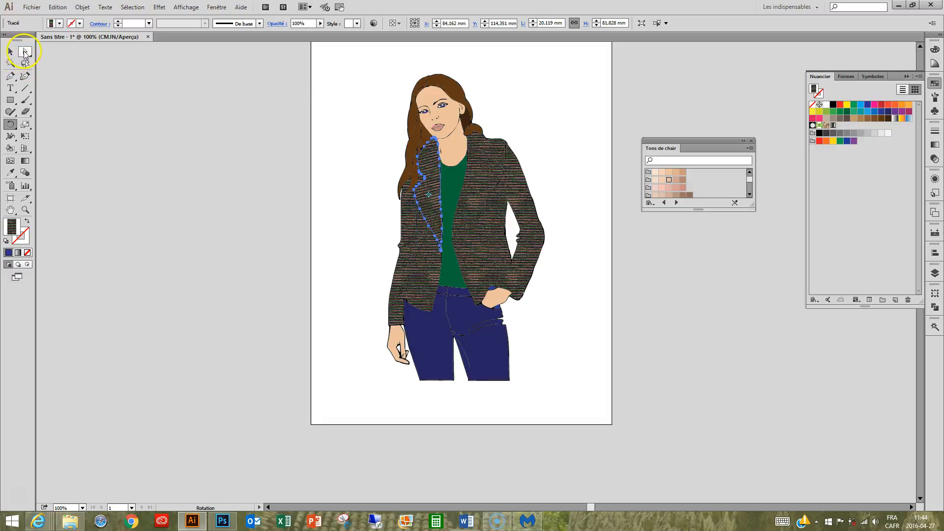
- Rotate the striped pattern inside the opposite lapel, on the bent-arm side, without rotating the lapel shape
click(483, 178)
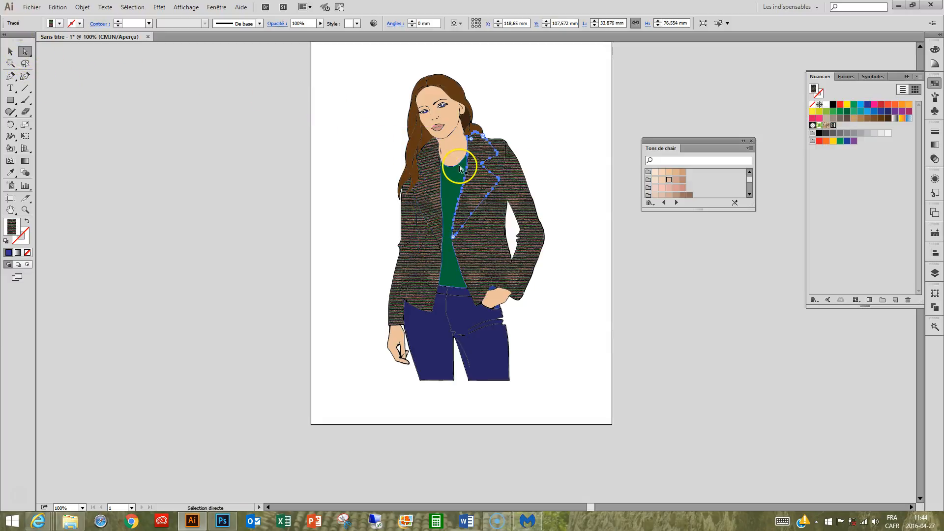
key(r)
drag(497, 118, 520, 122)
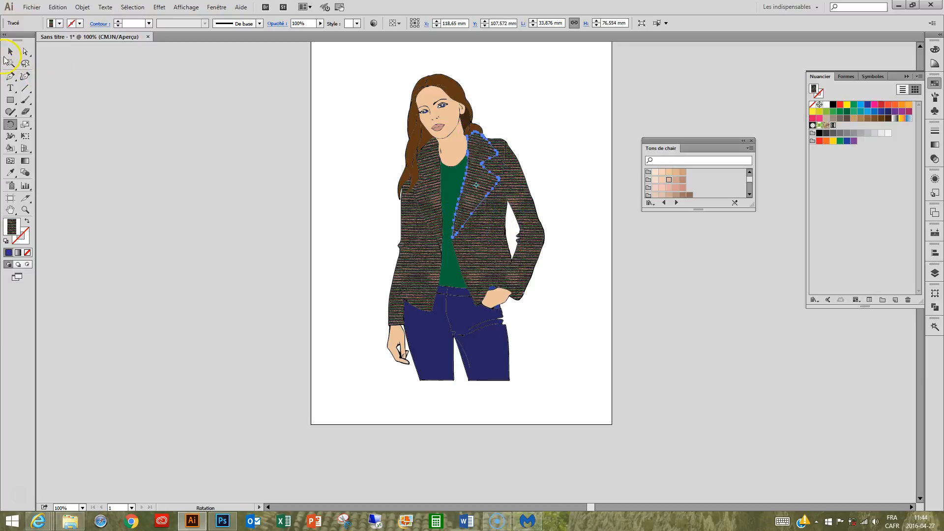
- Rotate the striped pattern slightly inside the jacket's lower front panel next to the pocketed hand
click(25, 51)
click(457, 229)
click(475, 247)
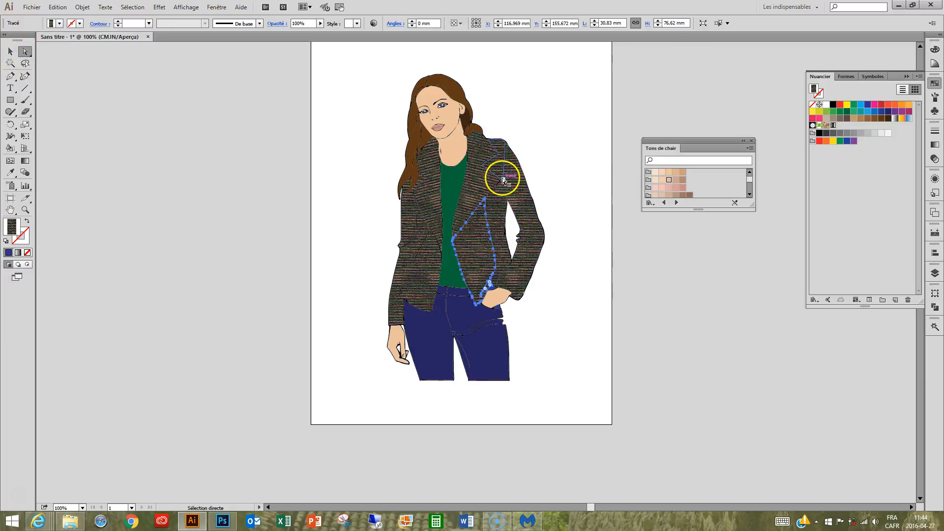
key(r)
drag(514, 124, 499, 120)
- Select the bent-arm sleeve and cut it in two across the elbow with the Knife tool
click(25, 51)
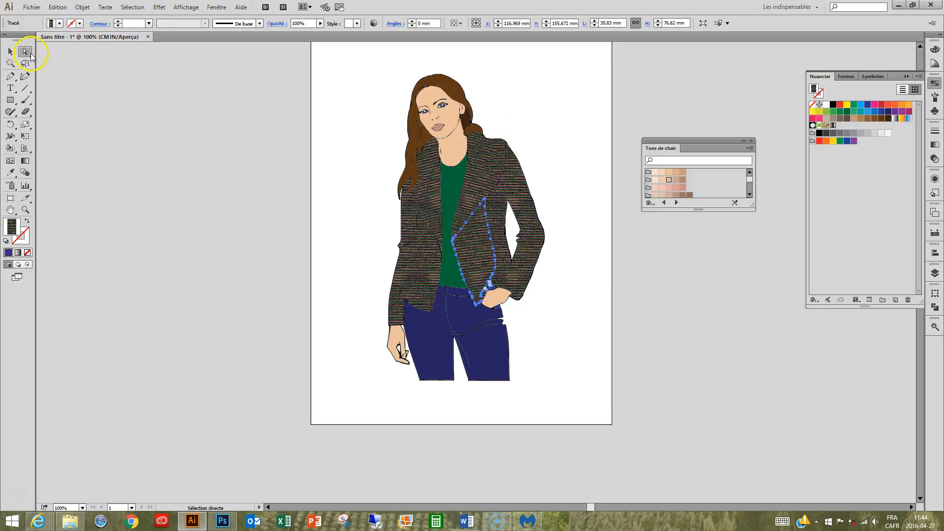
click(517, 204)
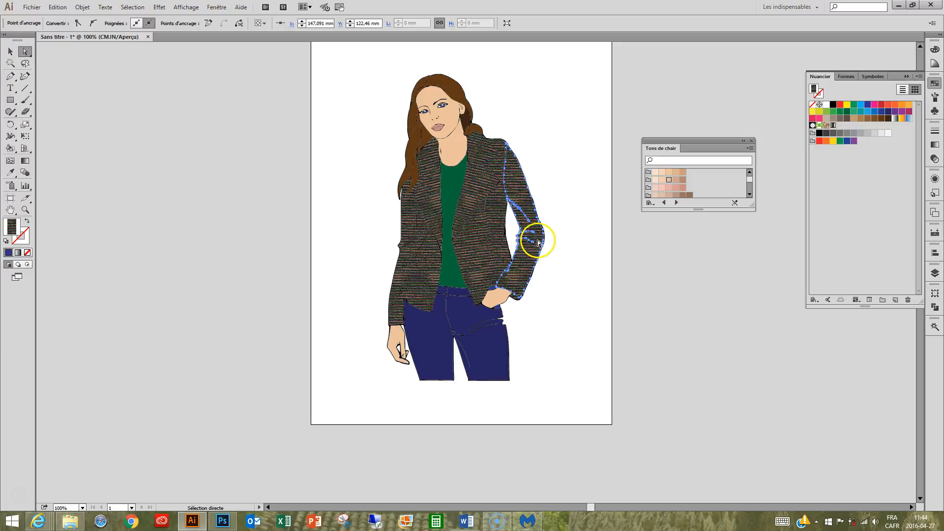
key(z)
drag(497, 129, 592, 336)
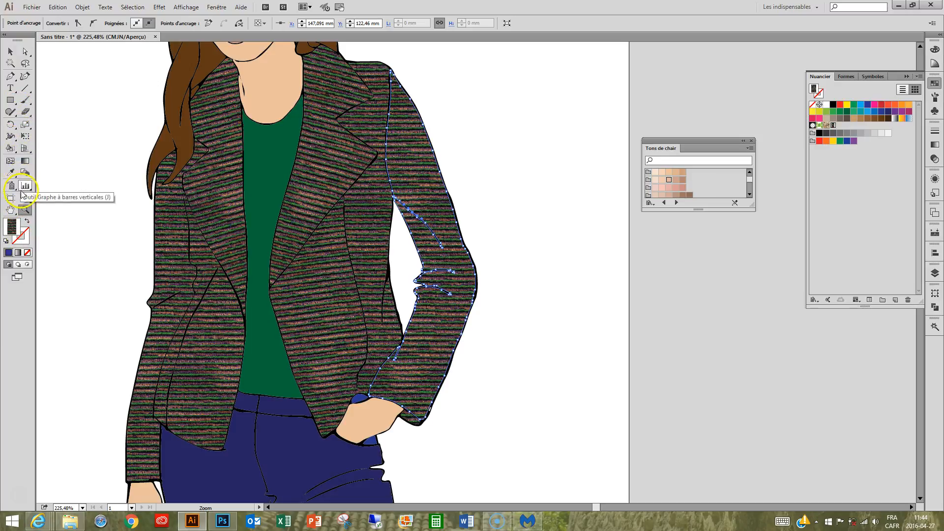
click(26, 112)
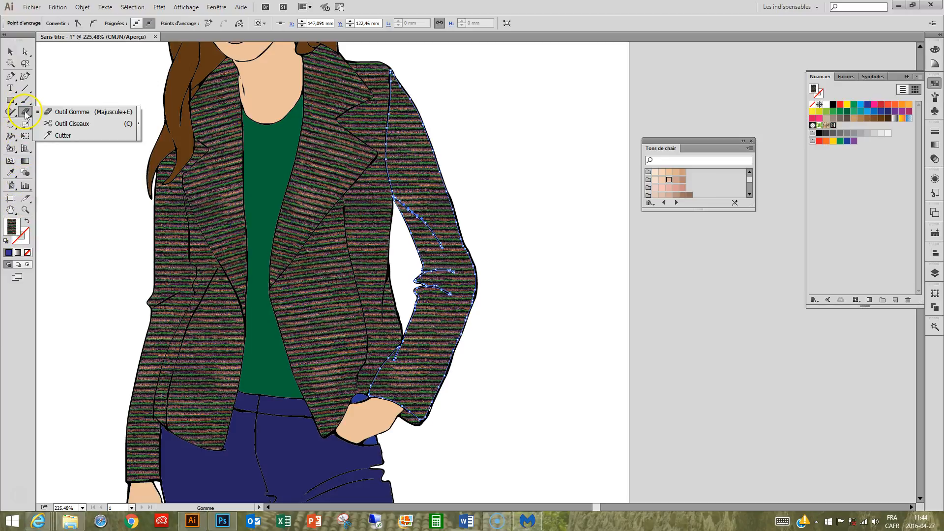
click(59, 139)
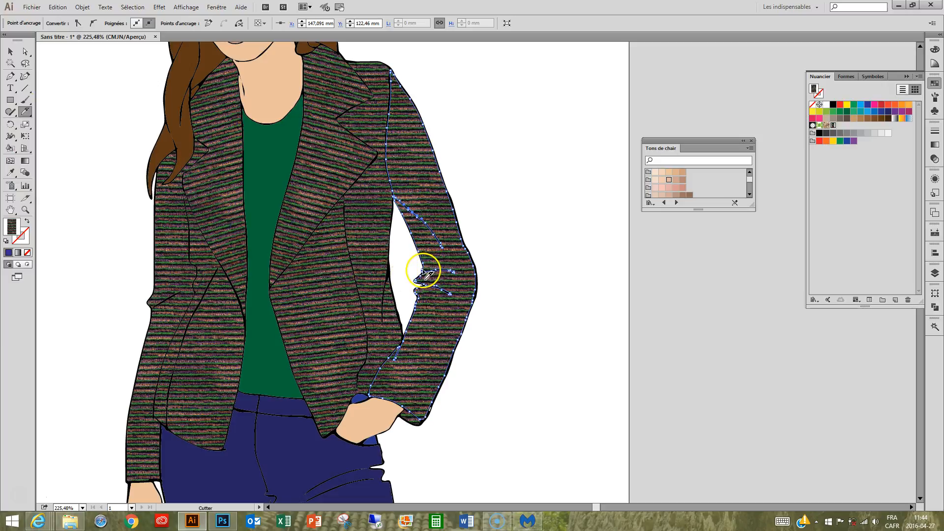
mouse_move(418, 272)
mouse_down()
mouse_move(459, 270)
mouse_move(501, 284)
mouse_up()
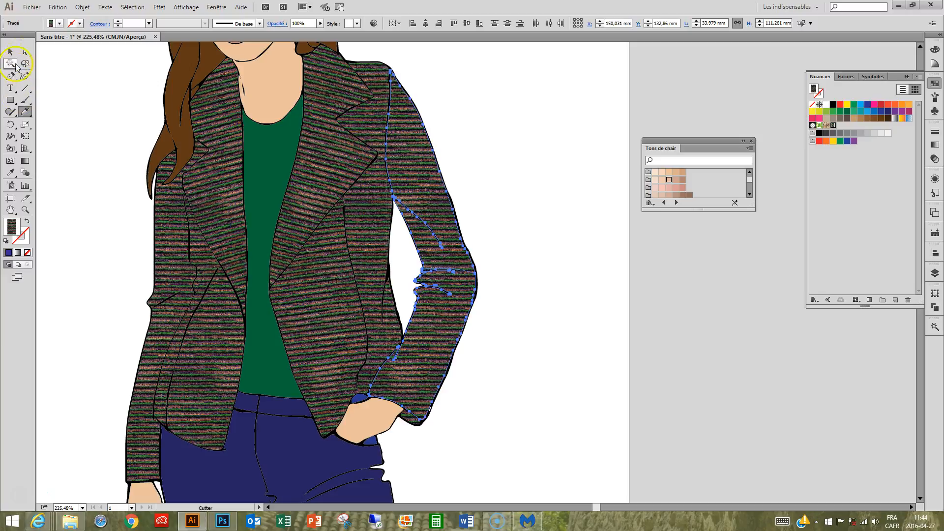
- Rotate the striped pattern inside the upper sleeve section to follow the slant of the arm
click(25, 51)
click(506, 180)
click(425, 186)
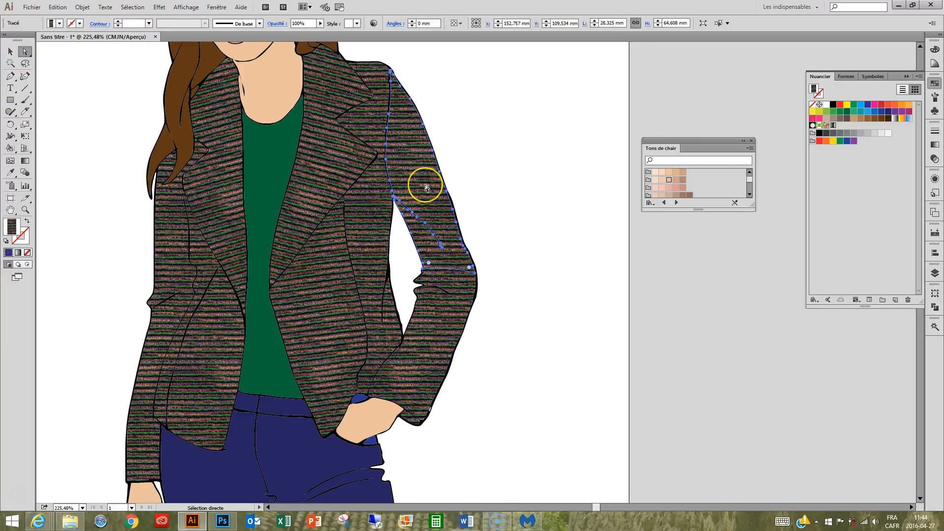
key(r)
drag(425, 186, 438, 110)
key(ctrl+z)
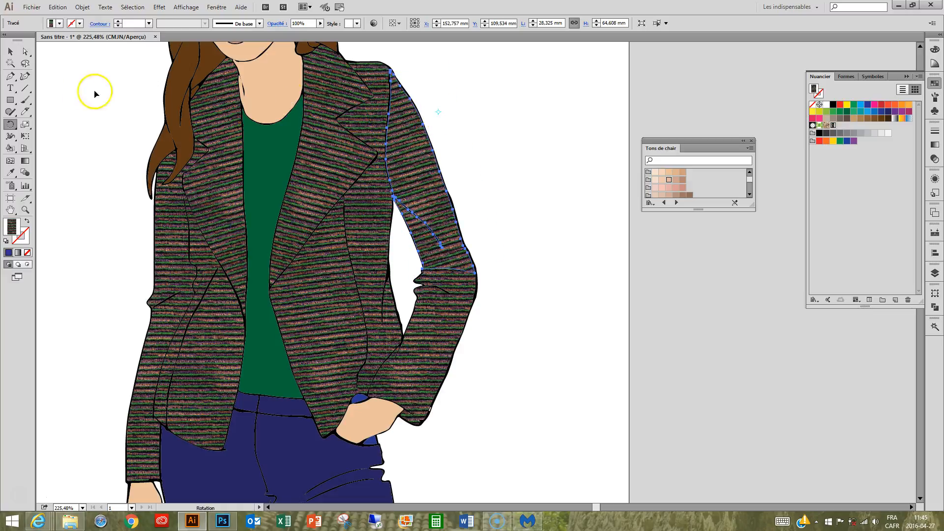
- Rotate the striped pattern inside the bent arm's forearm section to follow the forearm's slant, without rotating the shape
click(25, 51)
click(430, 302)
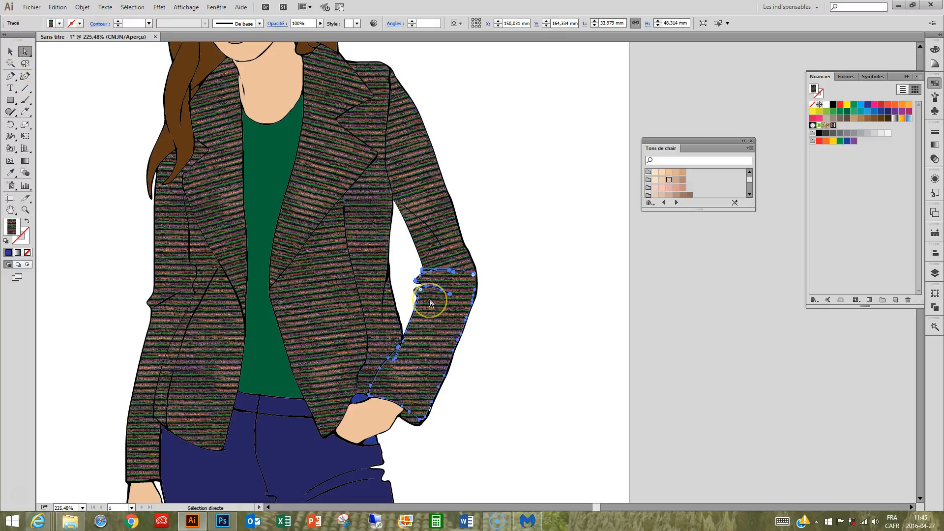
key(r)
drag(514, 276, 543, 323)
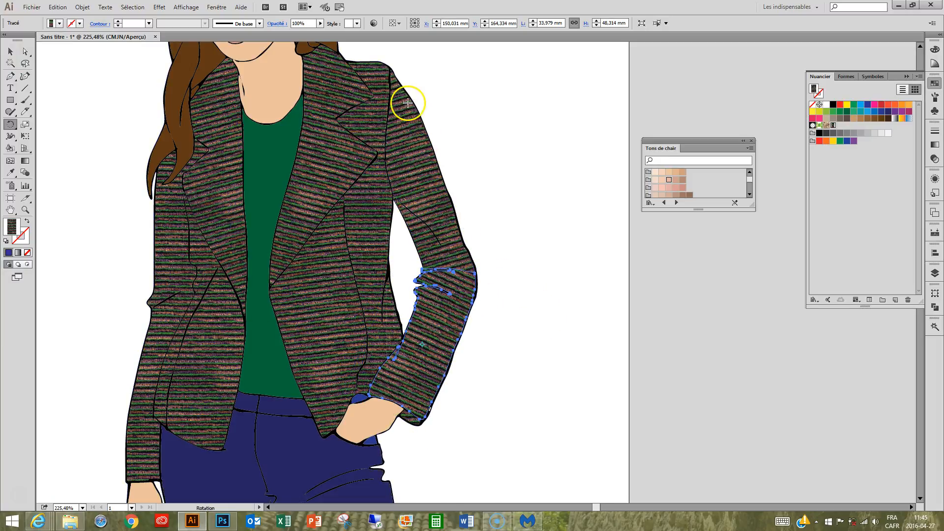
- Rotate the striped pattern slightly inside the upper sleeve section of the straight arm, without rotating the shape
click(25, 51)
click(168, 257)
key(r)
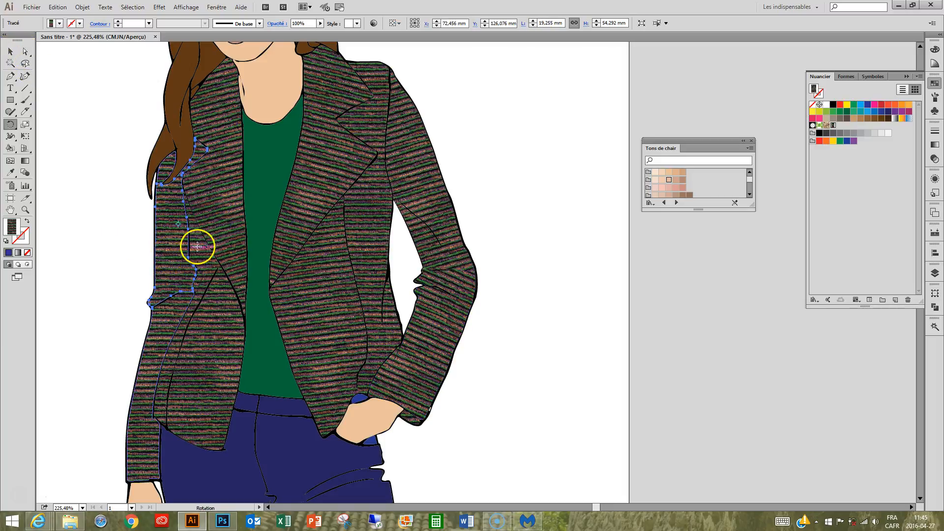
drag(89, 204, 99, 191)
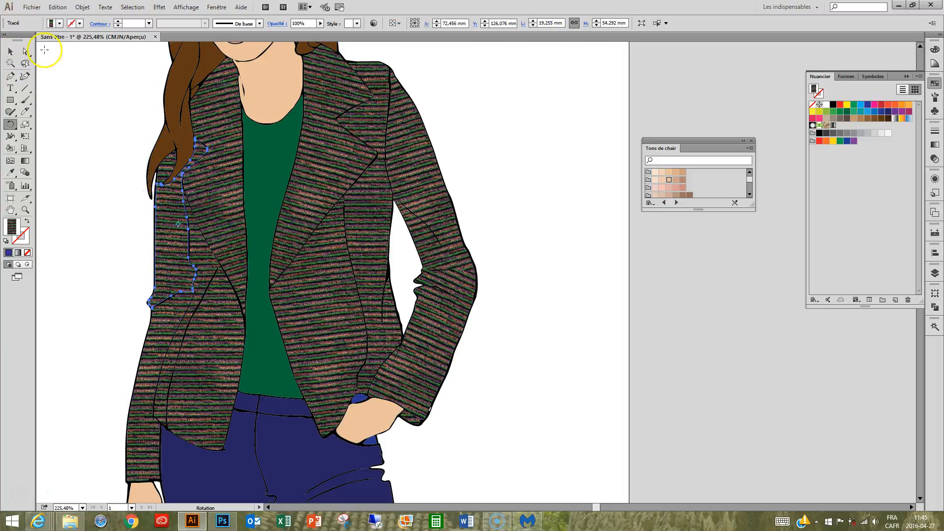
- Rotate the striped pattern slightly inside the straight arm's lower sleeve section, then deselect it and show the artwork at 100%
click(24, 51)
click(162, 338)
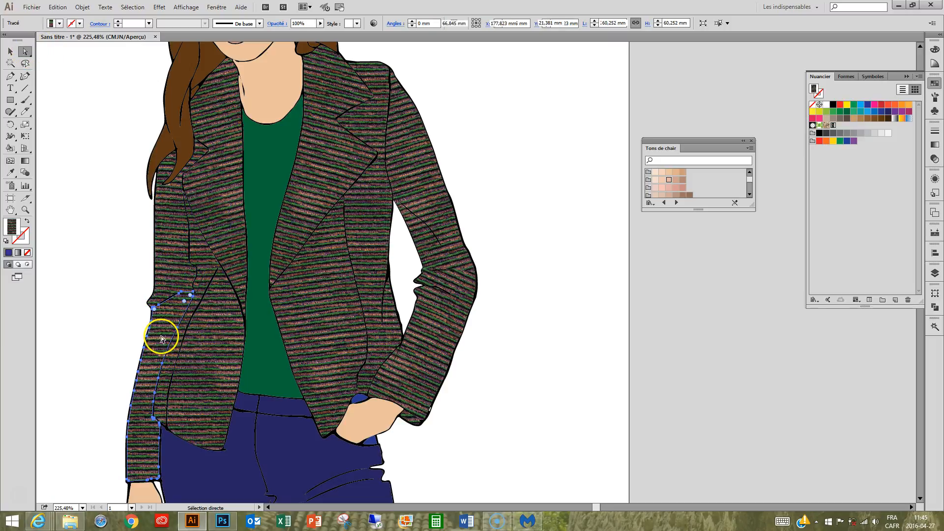
key(r)
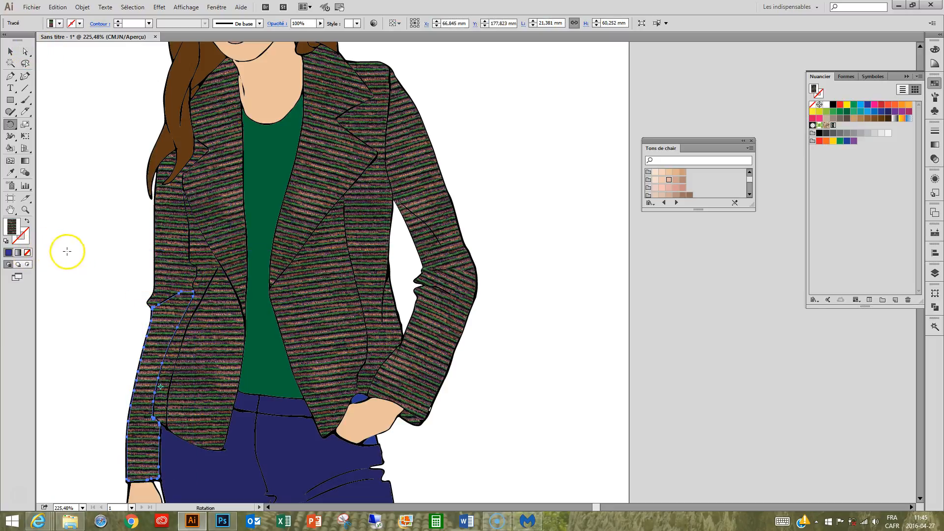
drag(83, 252, 111, 258)
click(25, 51)
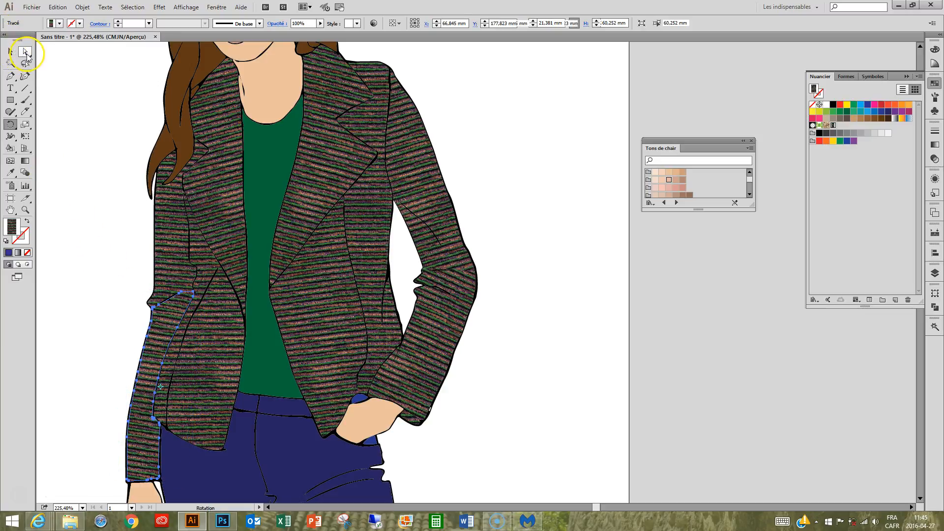
click(478, 147)
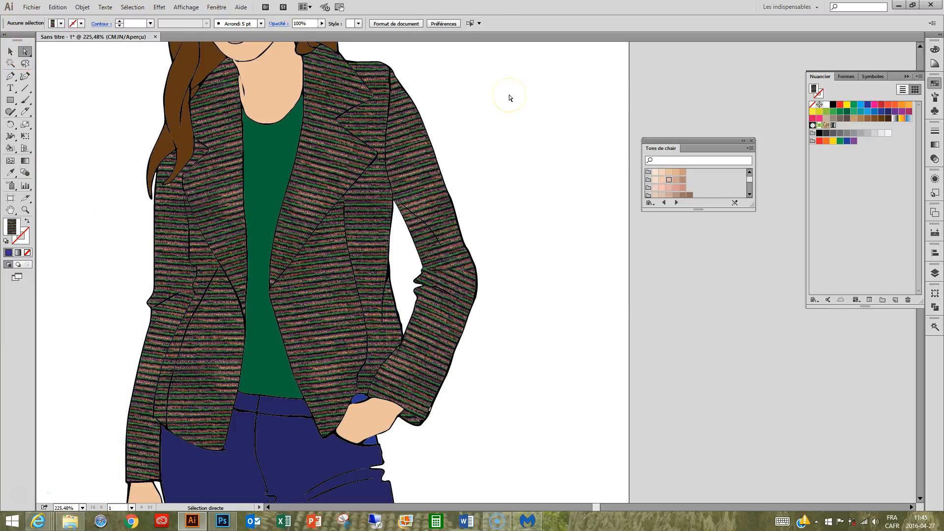
key(ctrl+1)
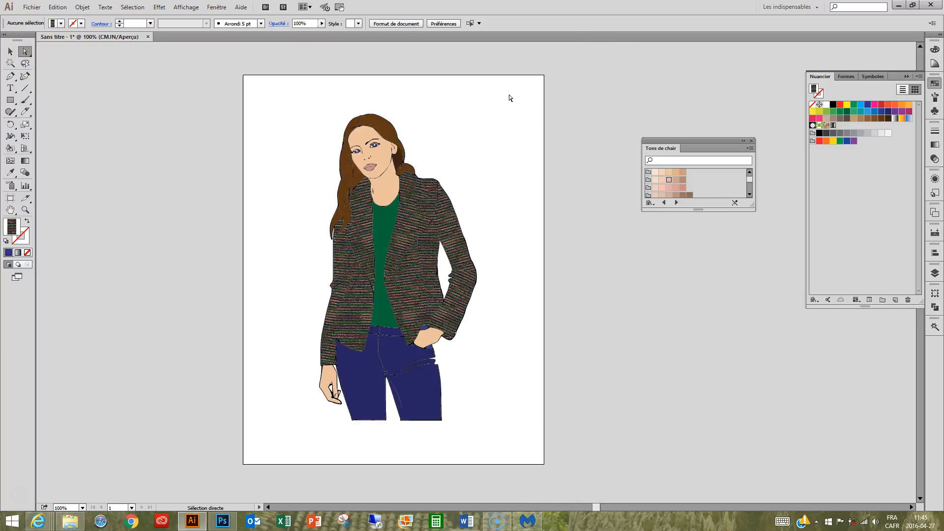